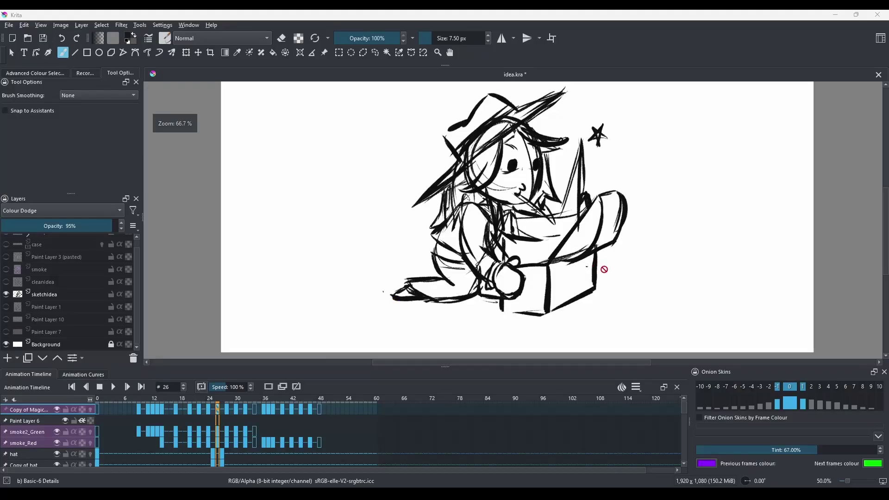
# - Turn on visibility of the cleanIdea grey line-art layer in the Layers docker
pyautogui.scroll(1, 602, 293)
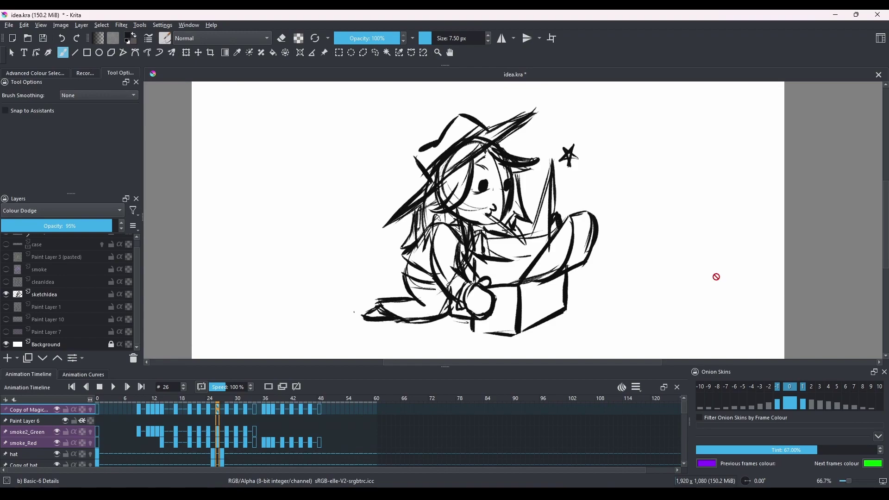
pyautogui.click(6, 282)
# - Hide the sketchIdea rough sketch layer so the finished version shows
pyautogui.click(6, 295)
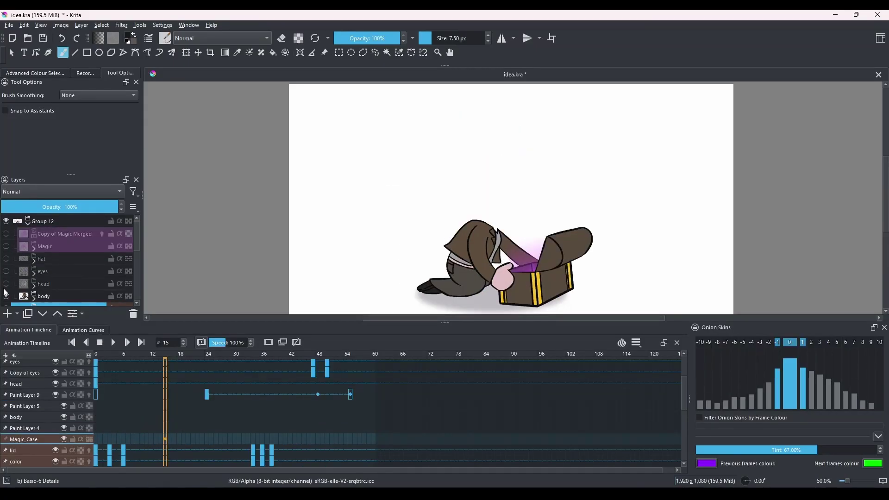
# - Hide the body, hand and Paint Layer 8 layers, then zoom and centre on the chest
pyautogui.click(6, 295)
pyautogui.scroll(-2, 6, 278)
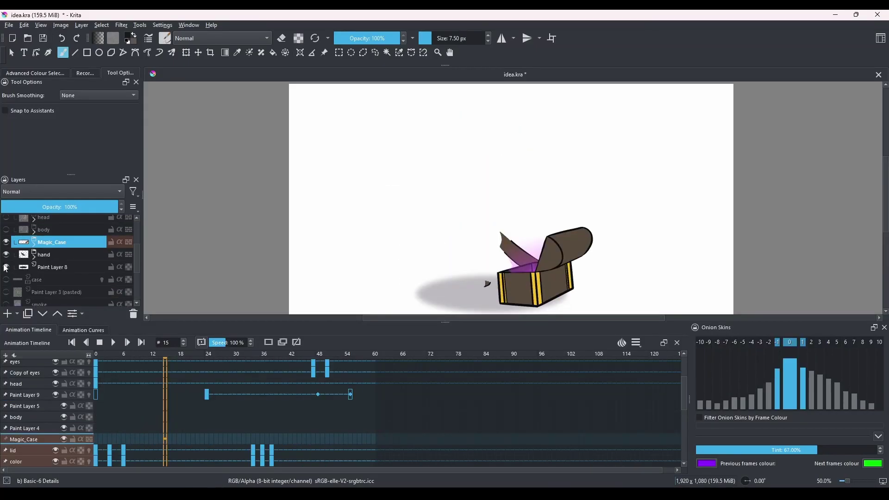
pyautogui.click(6, 254)
pyautogui.click(5, 267)
pyautogui.moveTo(401, 268); pyautogui.dragTo(343, 218)
pyautogui.scroll(1, 453, 257)
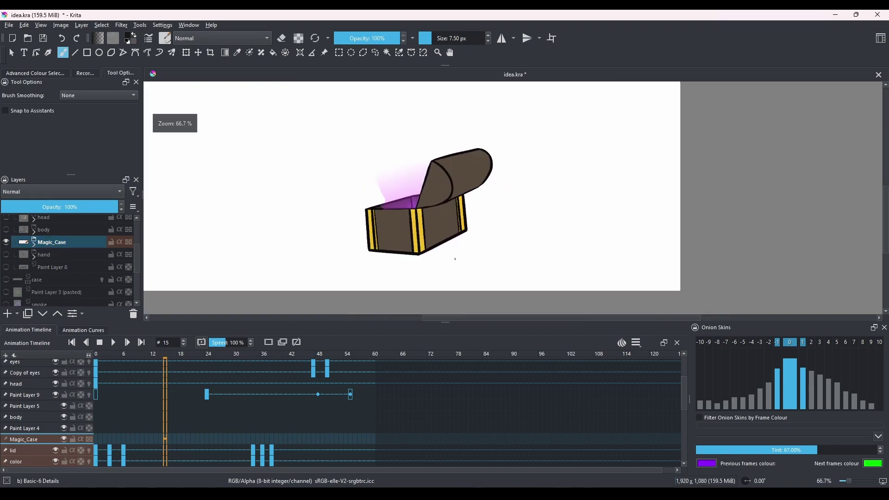
pyautogui.moveTo(453, 257); pyautogui.dragTo(500, 260)
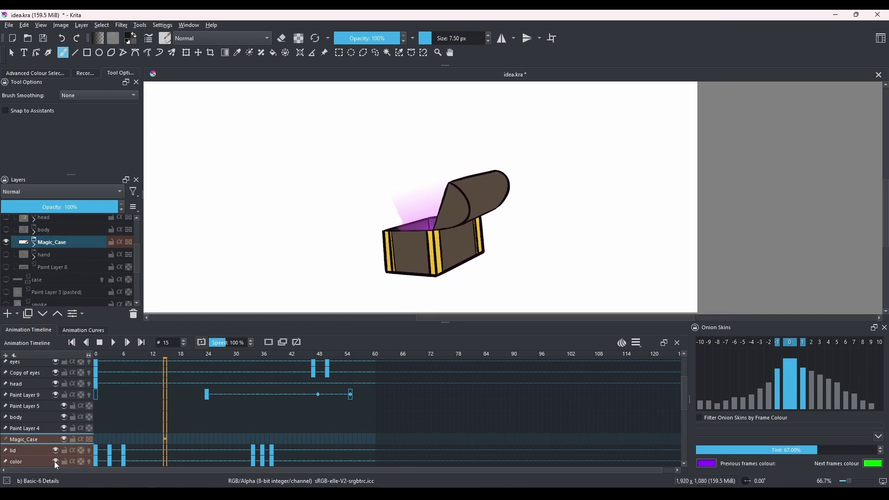
# - Rename the chest's Paint Layer 11 to 'light'
pyautogui.click(21, 450)
pyautogui.click(17, 452)
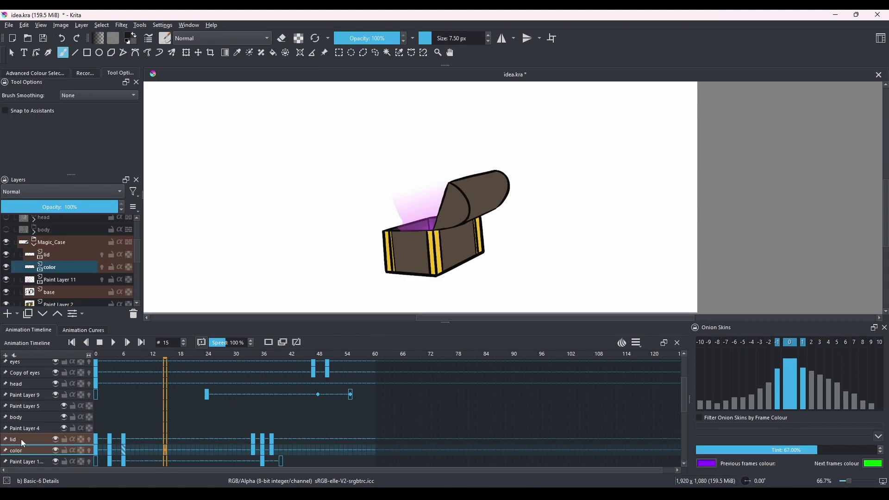
pyautogui.scroll(1, 69, 433)
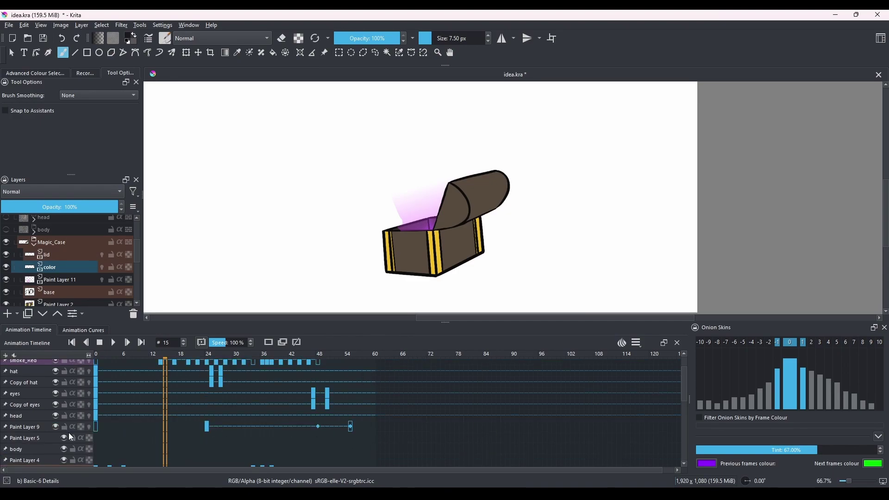
pyautogui.scroll(-2, 91, 419)
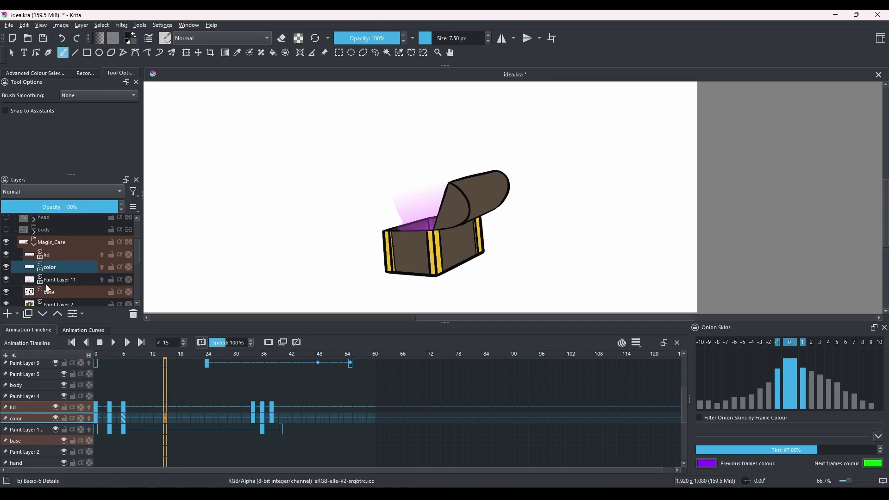
pyautogui.click(51, 256)
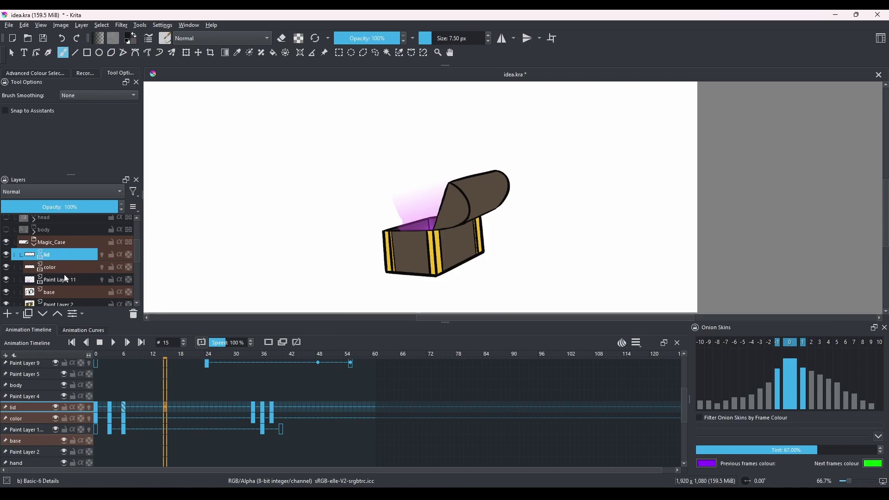
pyautogui.click(60, 271)
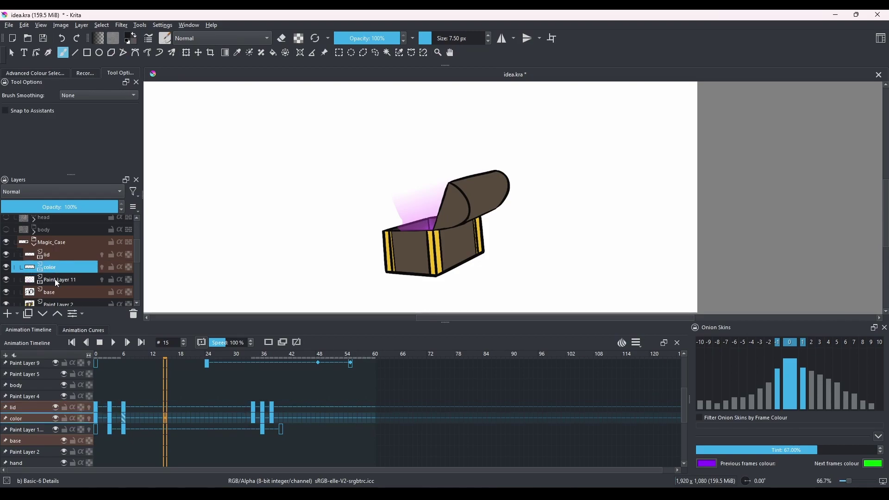
pyautogui.click(57, 280)
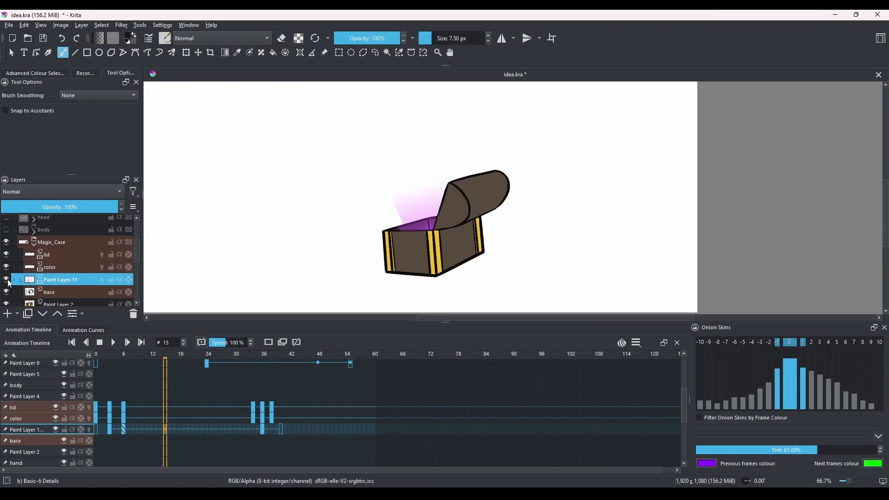
pyautogui.doubleClick(64, 280)
pyautogui.write('light')
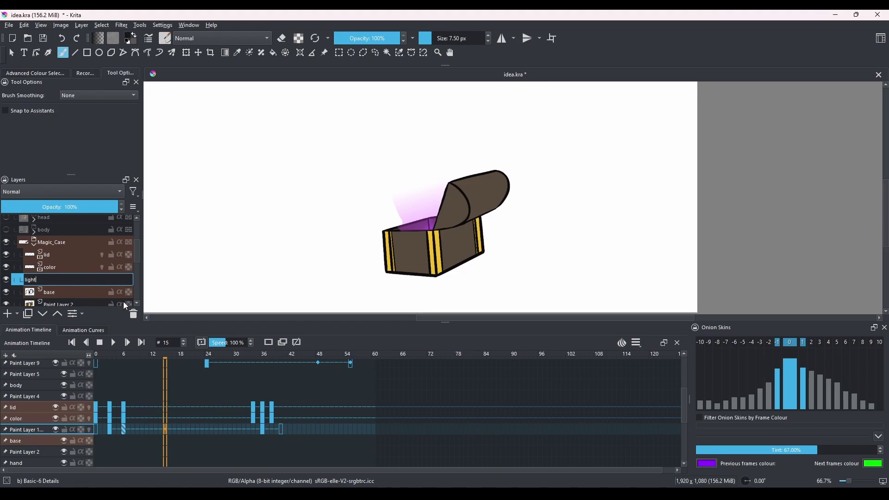
pyautogui.press('Return')
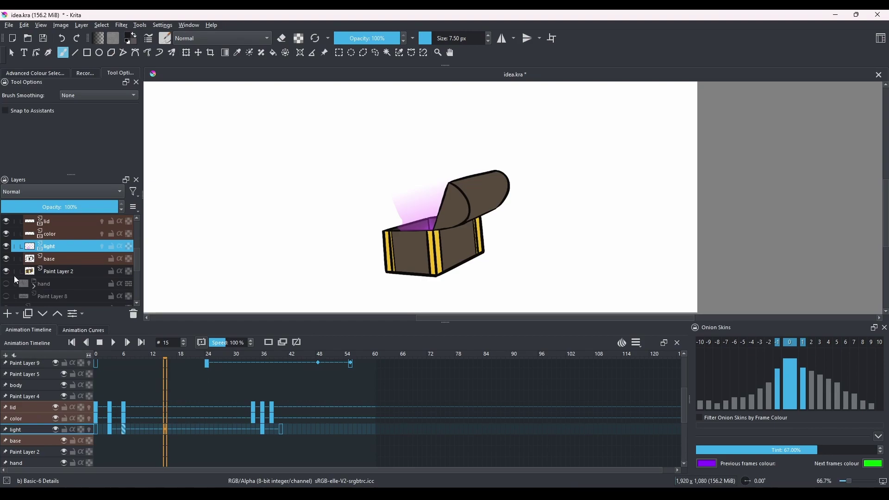
# - With the lid layer selected, hide the chest's color fill layer so the lid shows as an outline
pyautogui.click(60, 256)
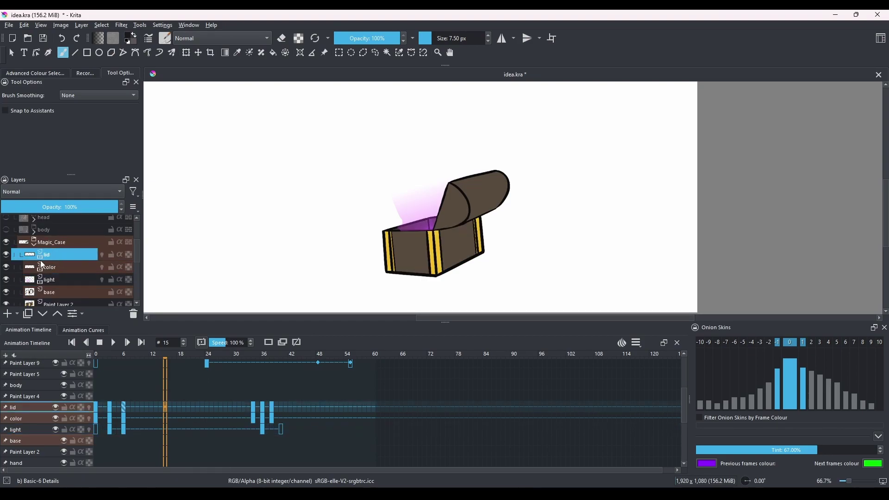
pyautogui.click(6, 267)
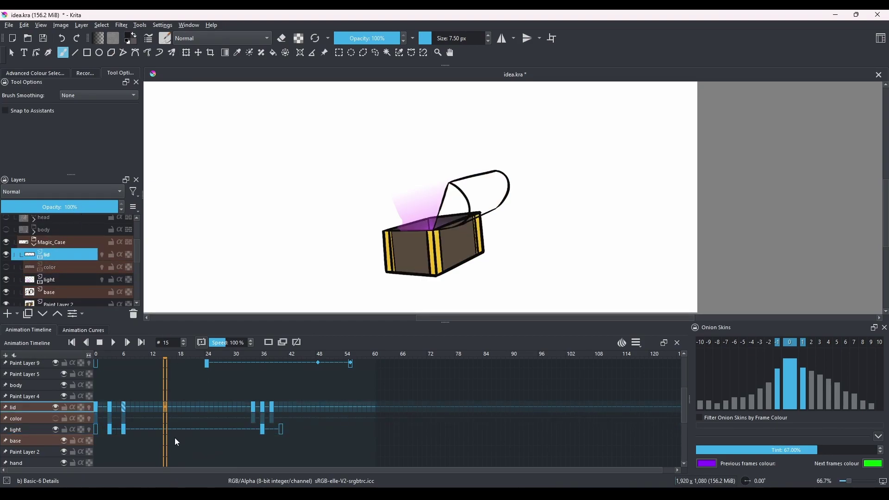
pyautogui.click(25, 406)
# - Review the lid animation at frames 0, 3 and 6, scrubbing through to frame 38
pyautogui.click(94, 407)
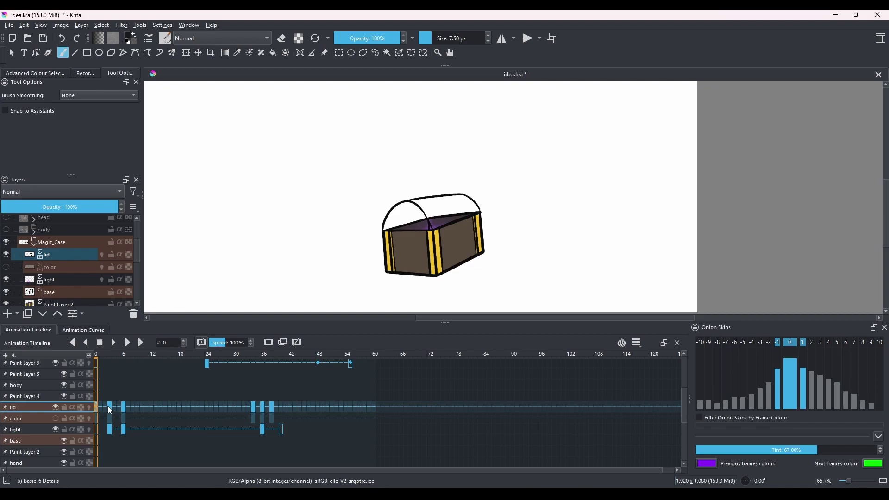
pyautogui.click(109, 407)
pyautogui.click(125, 407)
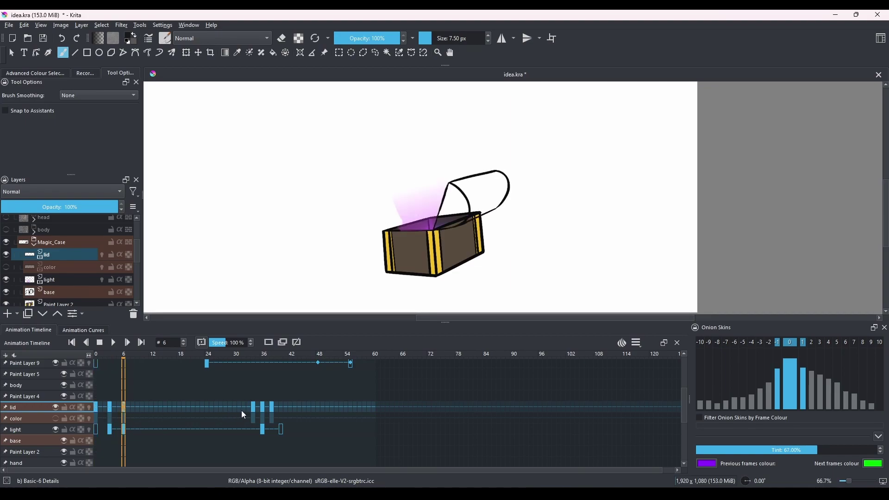
pyautogui.click(110, 360)
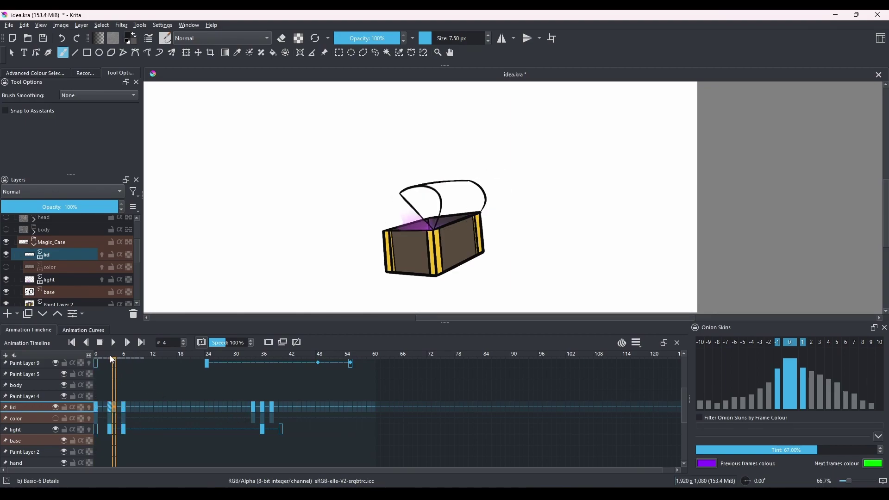
pyautogui.moveTo(110, 360); pyautogui.dragTo(123, 377)
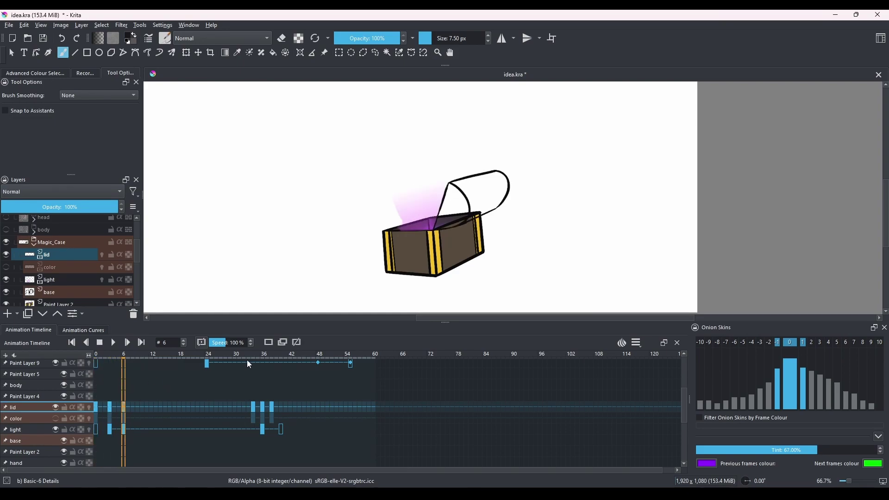
pyautogui.moveTo(254, 357); pyautogui.dragTo(272, 357)
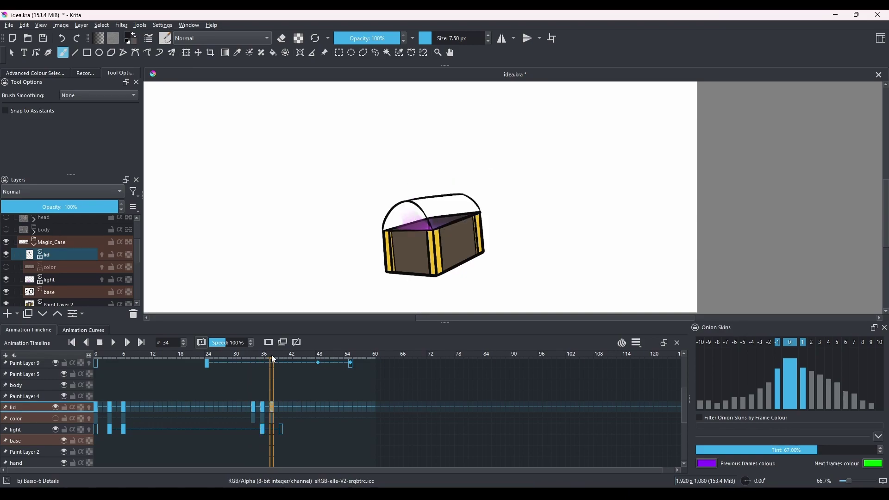
pyautogui.click(96, 406)
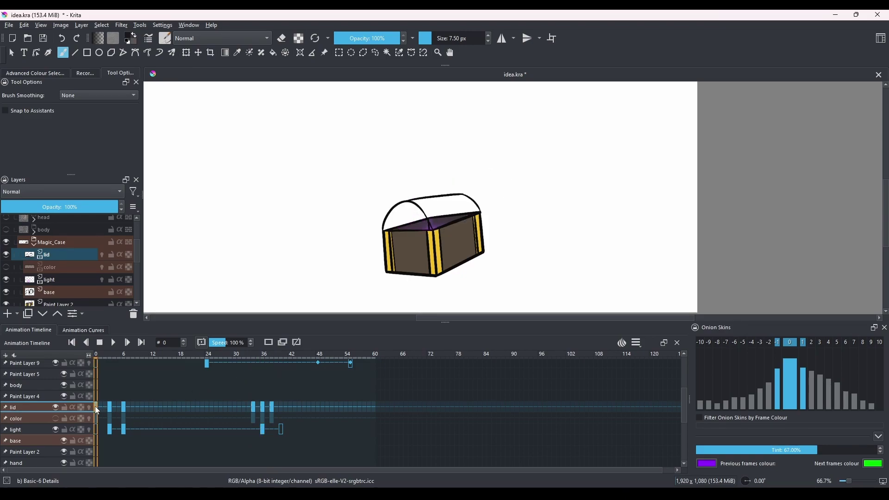
pyautogui.click(273, 407)
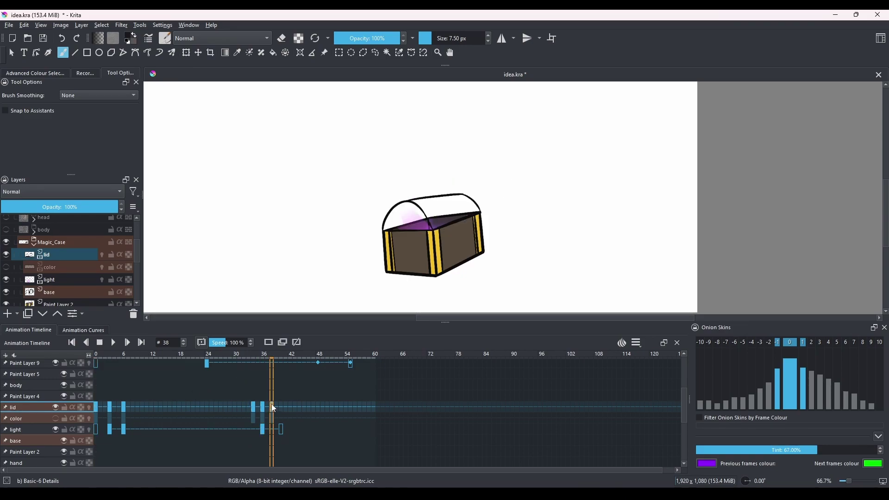
# - Show the color layer again and hide the light, base and Paint Layer 2 layers
pyautogui.click(6, 267)
pyautogui.click(6, 280)
pyautogui.click(6, 292)
pyautogui.scroll(-1, 7, 278)
pyautogui.click(6, 271)
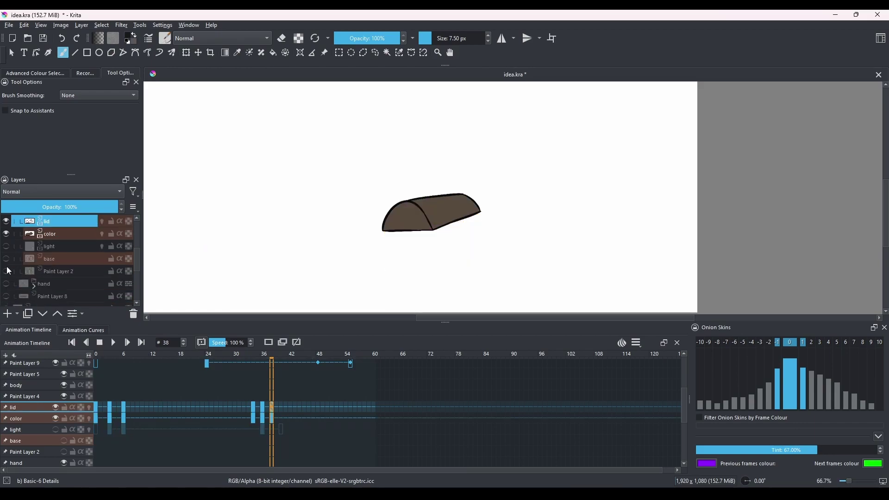
pyautogui.moveTo(98, 354)
pyautogui.mouseDown()
pyautogui.moveTo(301, 365)
pyautogui.moveTo(104, 359)
pyautogui.mouseUp()
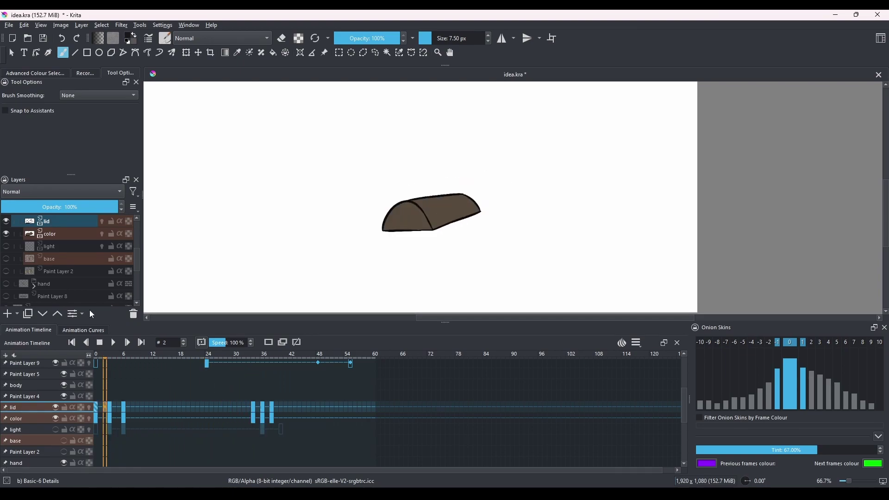
# - Toggle the brown fill off and on to compare the lid outline, ending on the color layer
pyautogui.scroll(1, 61, 231)
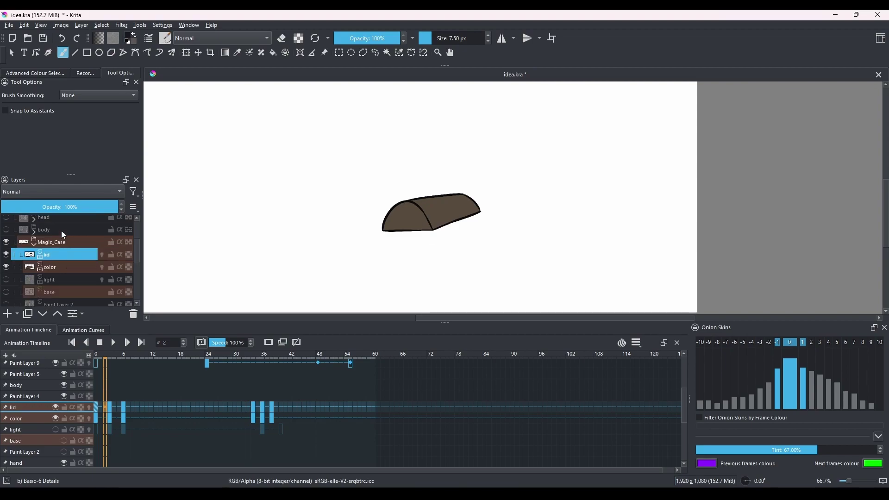
pyautogui.click(60, 267)
pyautogui.click(54, 255)
pyautogui.click(6, 267)
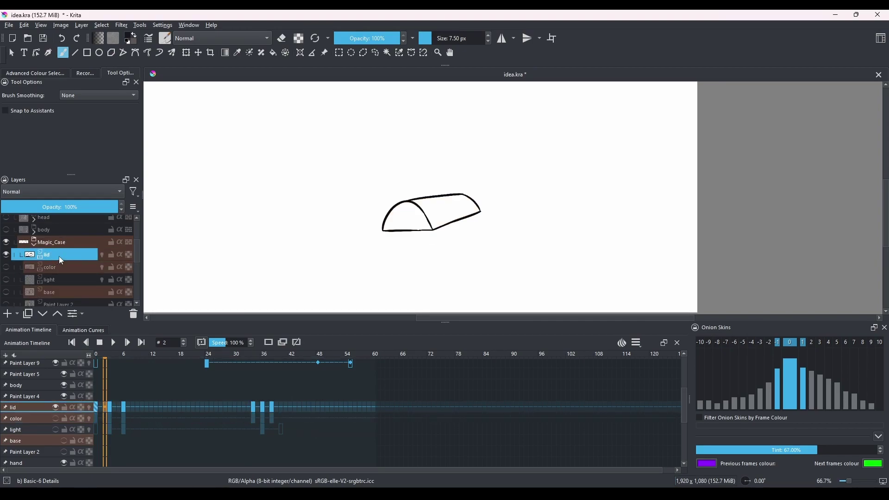
pyautogui.click(6, 267)
pyautogui.click(62, 271)
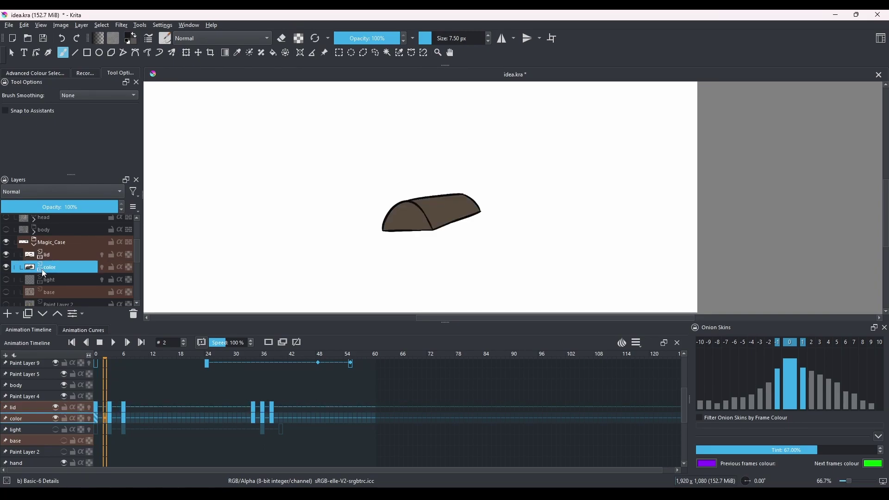
pyautogui.moveTo(51, 258)
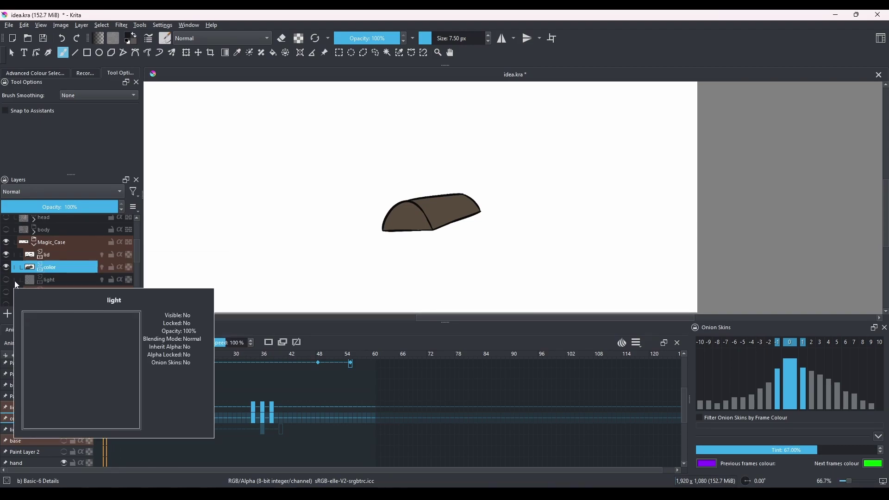
pyautogui.scroll(2, 14, 283)
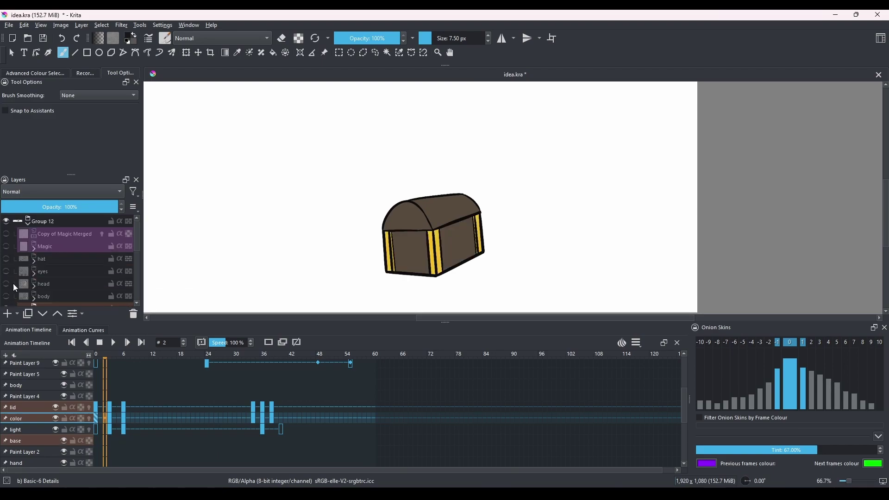
# - Make the body, head, eyes and hat layers visible again and select the hat layer
pyautogui.click(7, 296)
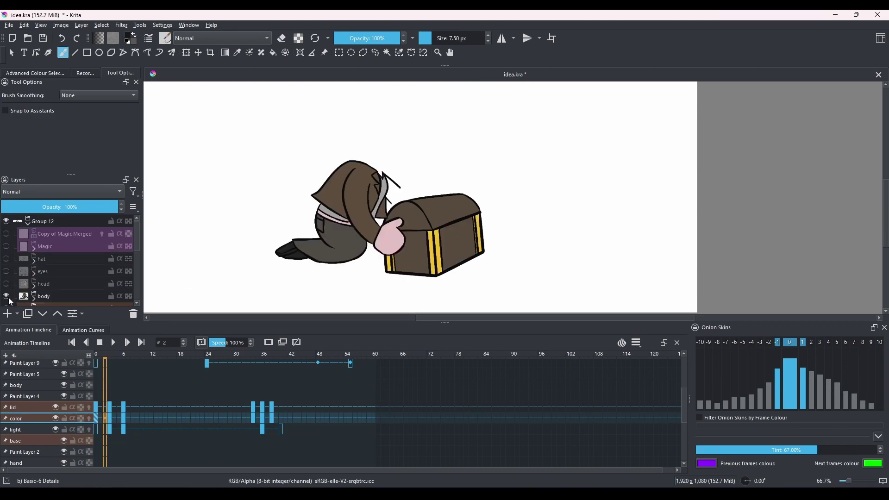
pyautogui.click(74, 295)
pyautogui.scroll(-1, 67, 291)
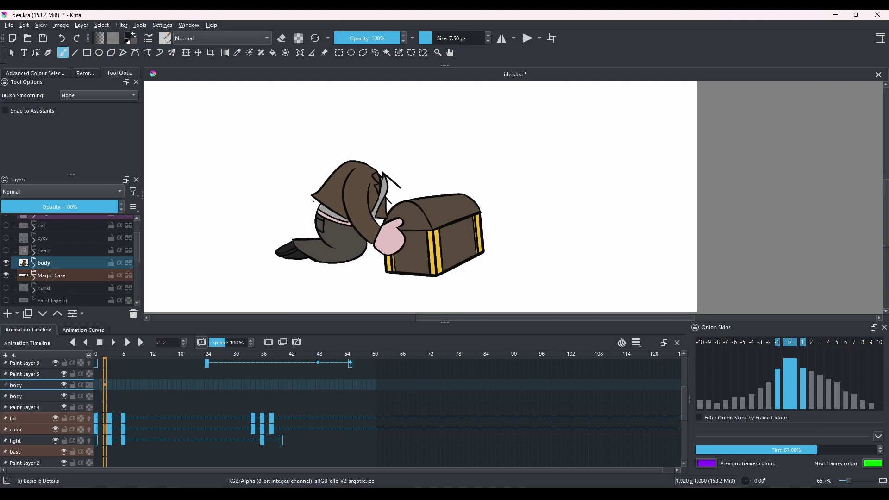
pyautogui.scroll(1, 46, 276)
pyautogui.click(8, 283)
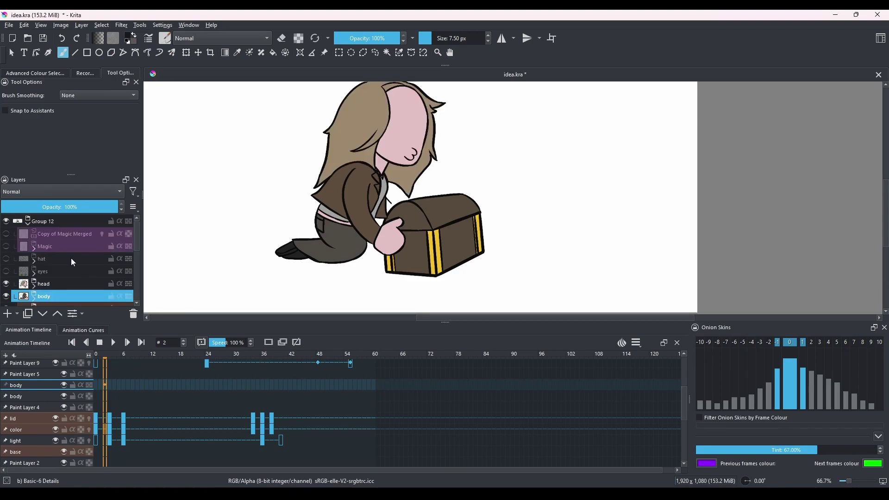
pyautogui.click(7, 271)
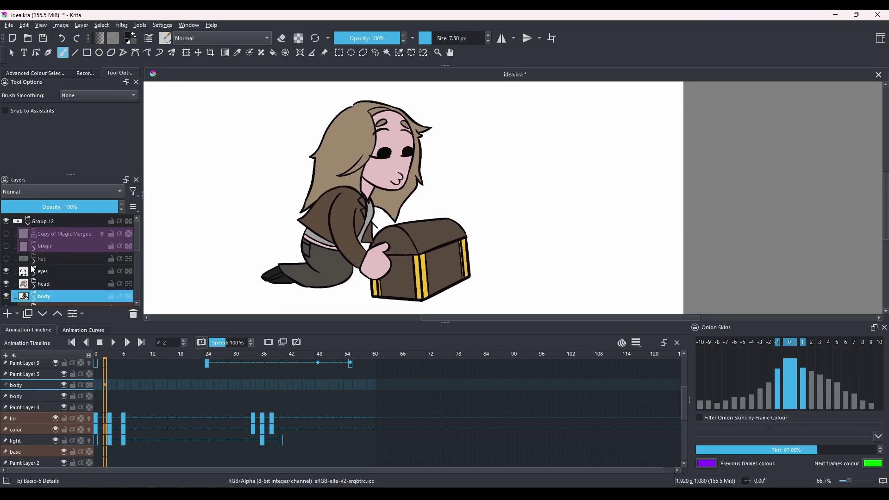
pyautogui.click(6, 259)
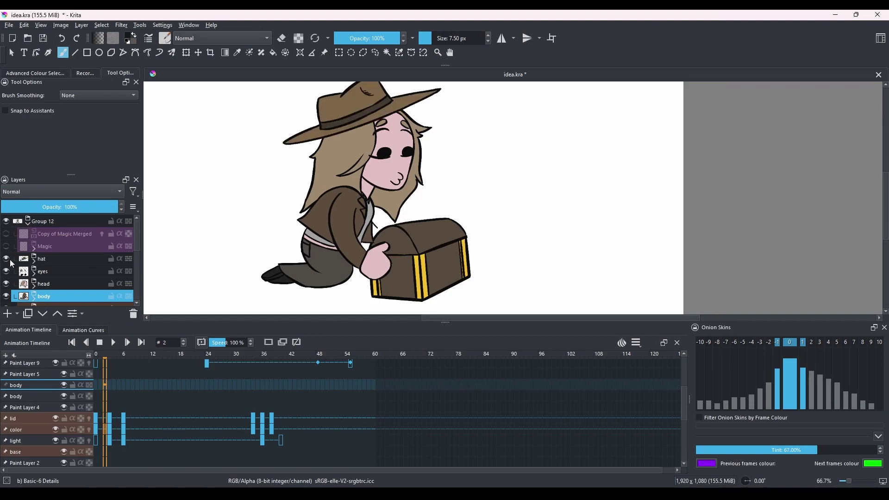
pyautogui.click(37, 261)
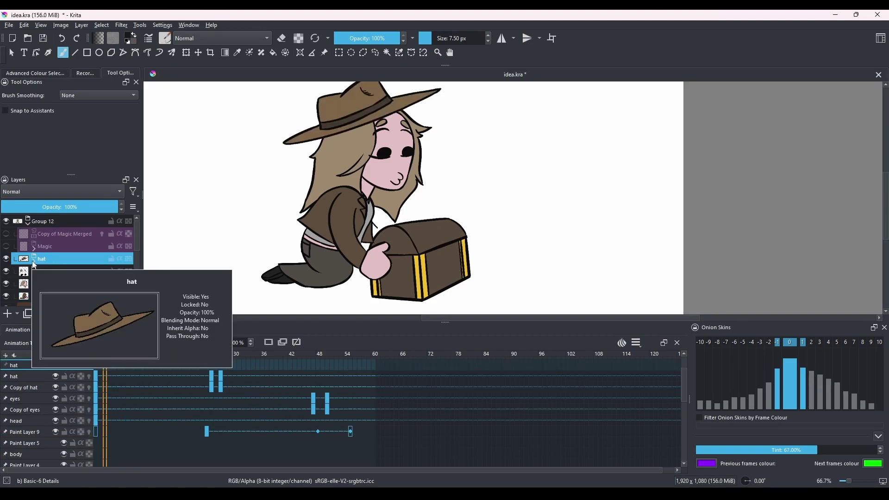
# - Expand the hat group, select the inner hat layer, and go to frame 0 on its track
pyautogui.click(34, 265)
pyautogui.scroll(3, 88, 375)
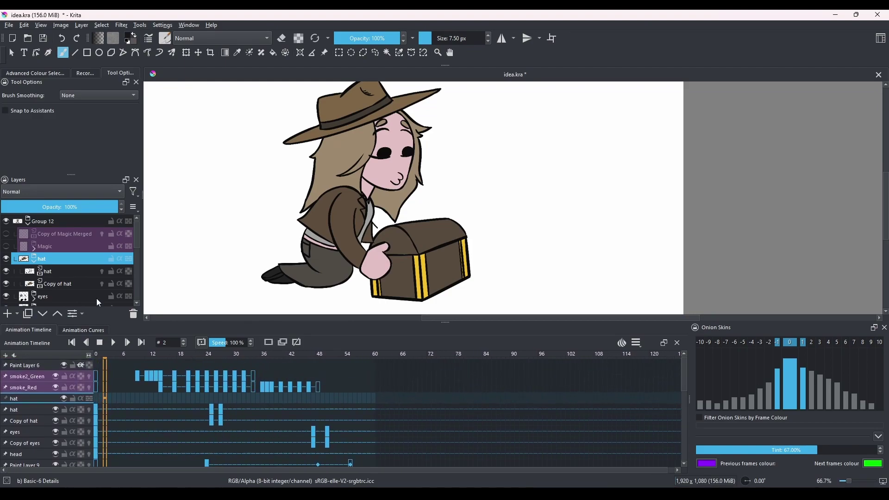
pyautogui.click(53, 270)
pyautogui.scroll(-2, 195, 413)
pyautogui.scroll(2, 212, 413)
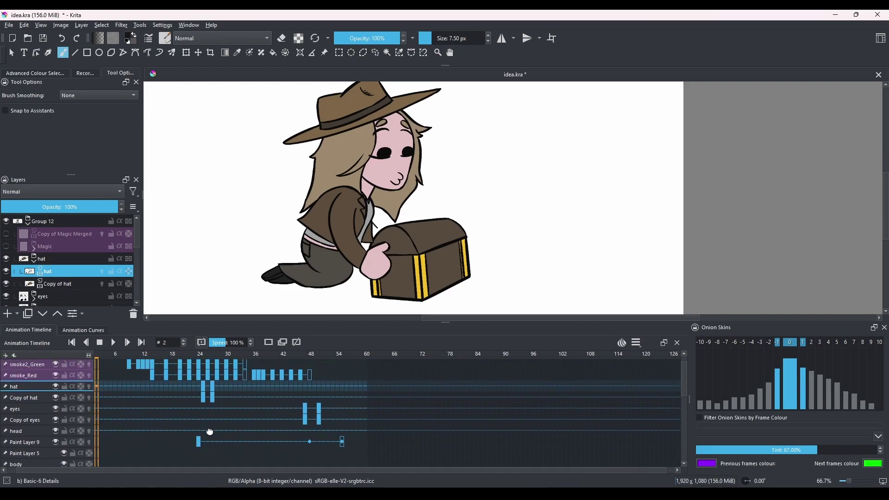
pyautogui.click(15, 386)
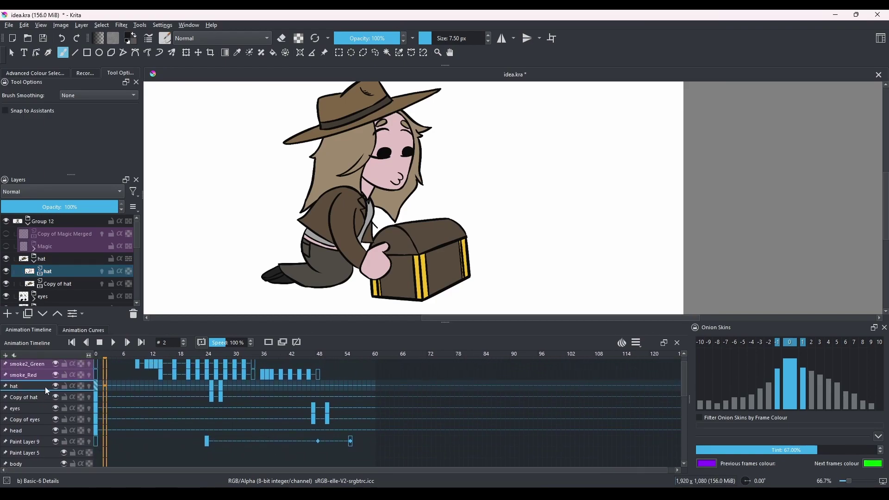
pyautogui.click(96, 386)
# - Compare the hat at frames 25 and 27 against frame 0, ending back at frame 0
pyautogui.scroll(1, 206, 411)
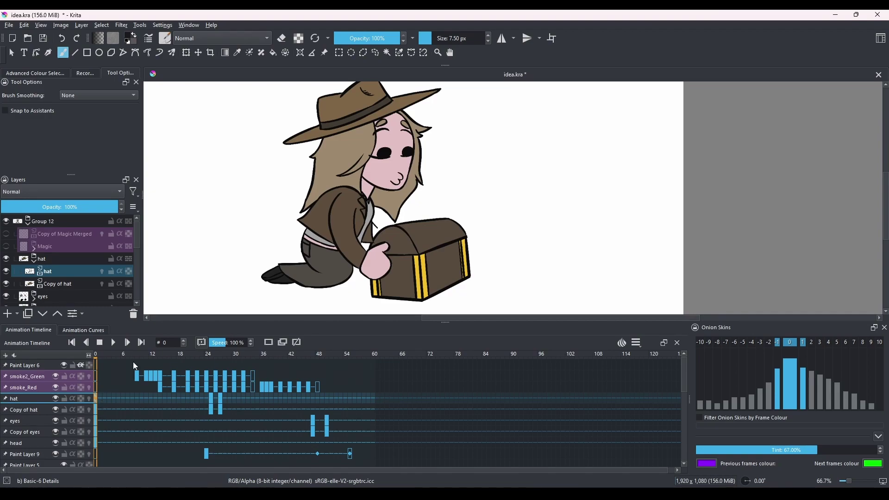
pyautogui.click(211, 401)
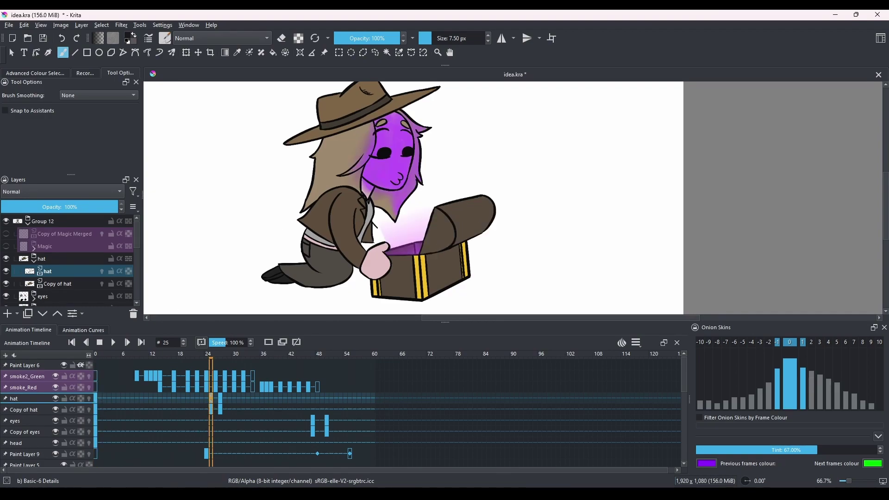
pyautogui.moveTo(417, 200); pyautogui.dragTo(430, 212)
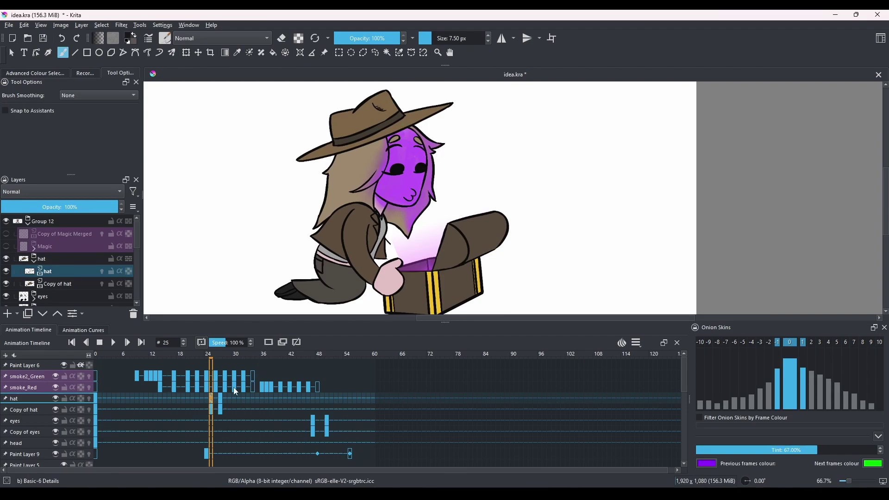
pyautogui.click(222, 398)
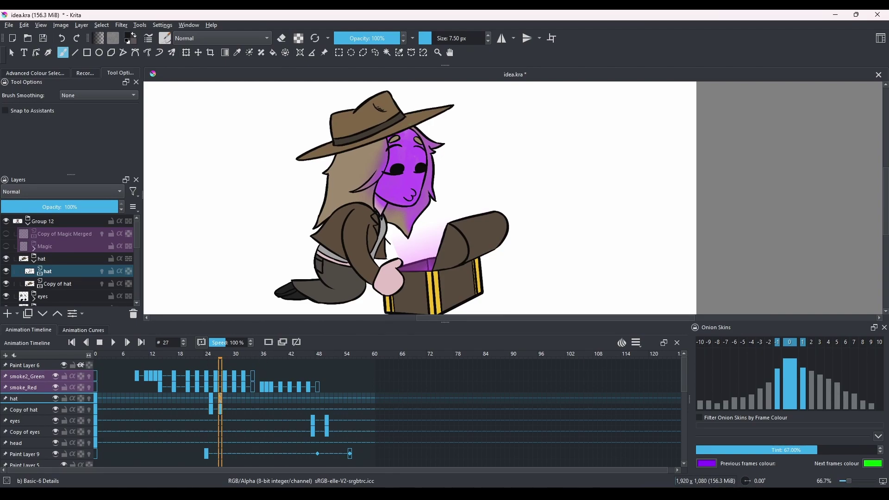
pyautogui.click(96, 396)
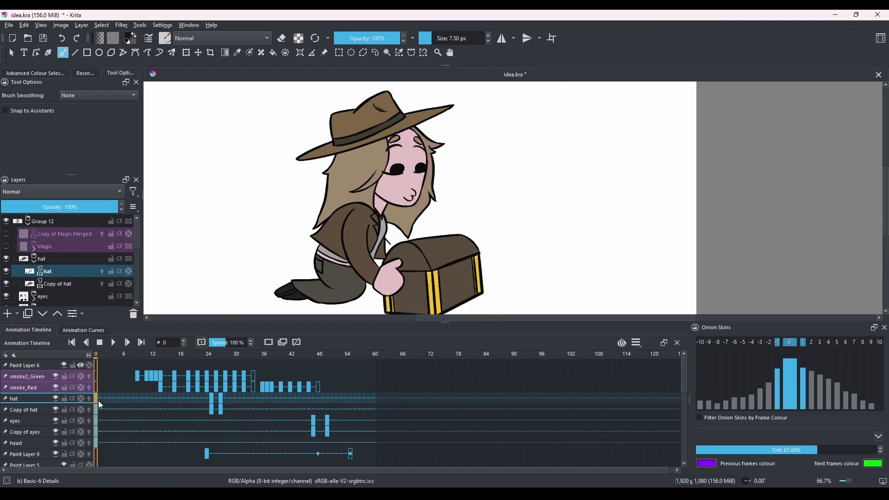
pyautogui.click(221, 402)
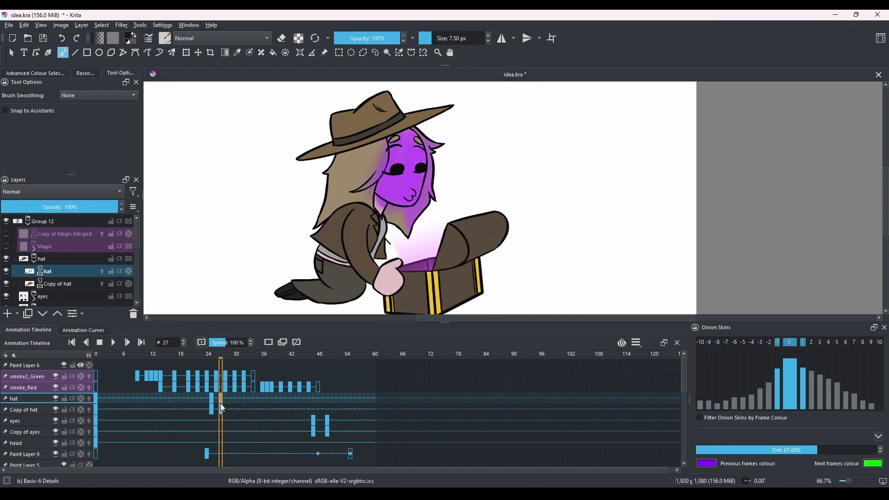
pyautogui.click(96, 398)
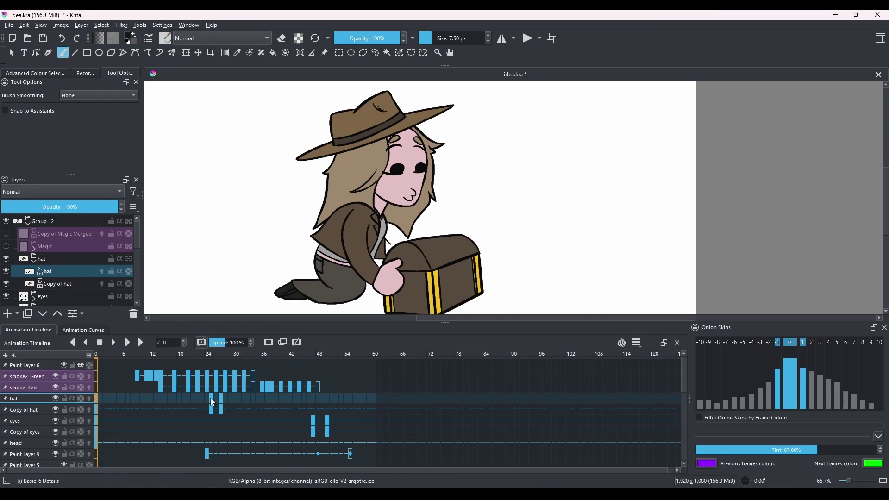
pyautogui.click(213, 401)
pyautogui.click(219, 398)
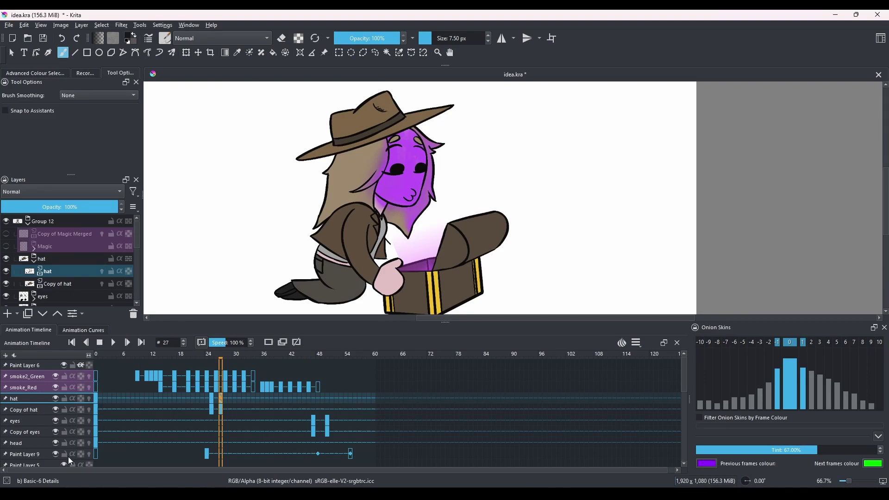
pyautogui.click(96, 401)
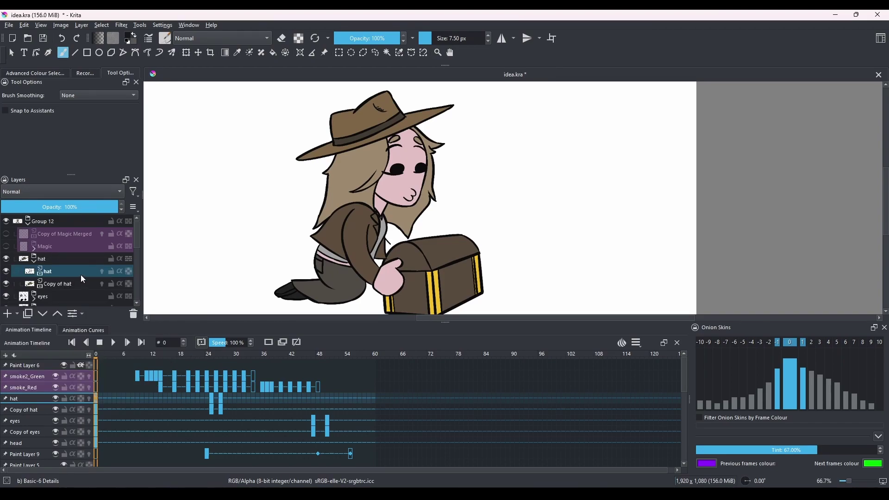
# - Show the hand, shadow, Magic and Copy of Magic Merged layers, and expand the Magic group
pyautogui.scroll(-2, 67, 267)
pyautogui.click(6, 280)
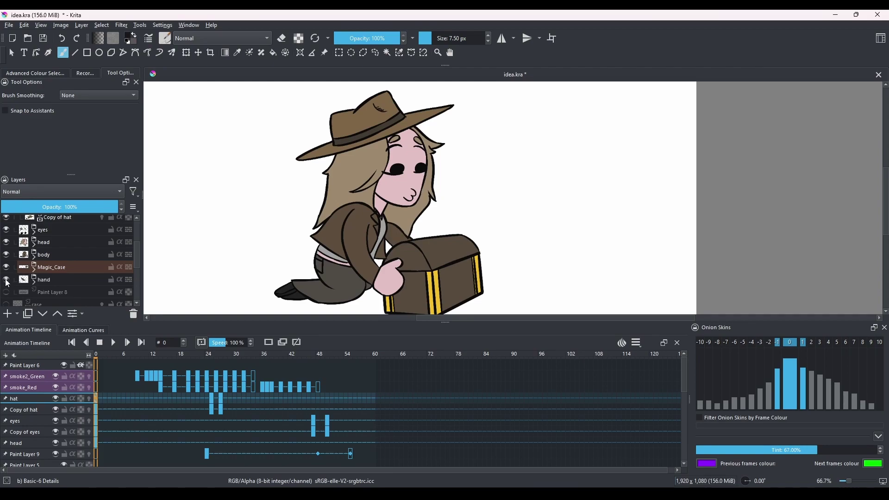
pyautogui.click(6, 292)
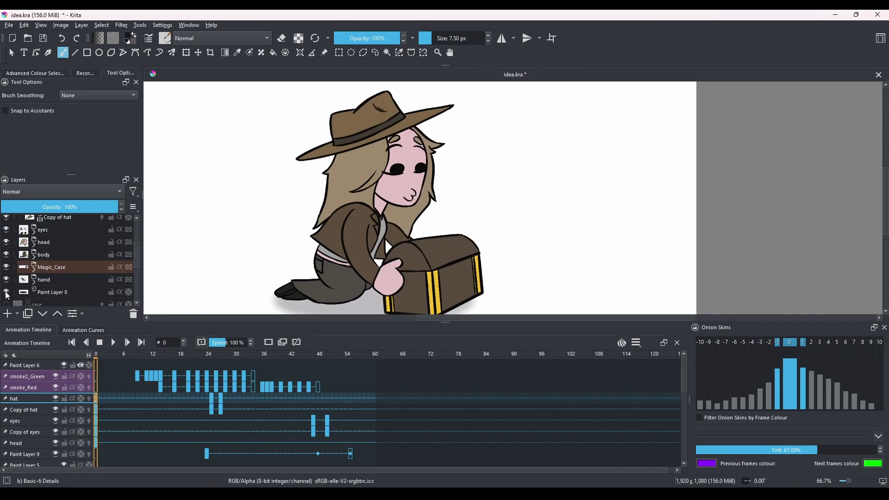
pyautogui.scroll(2, 67, 274)
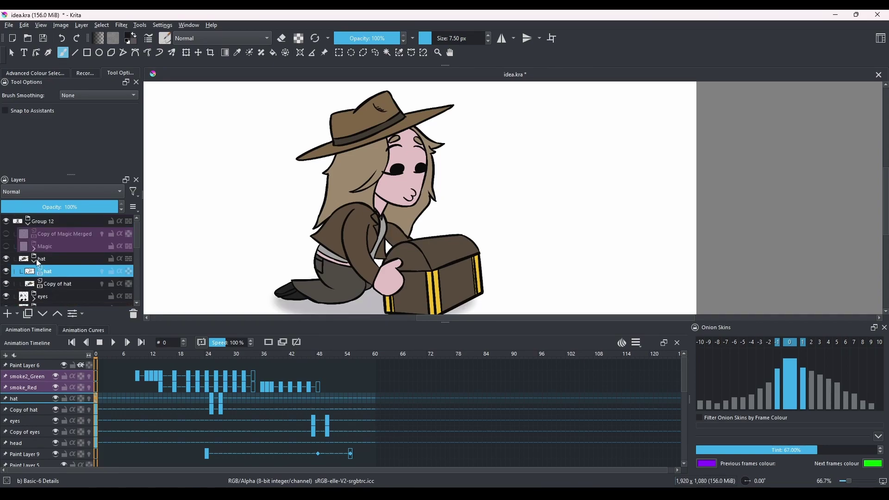
pyautogui.click(6, 246)
pyautogui.click(7, 233)
pyautogui.click(33, 249)
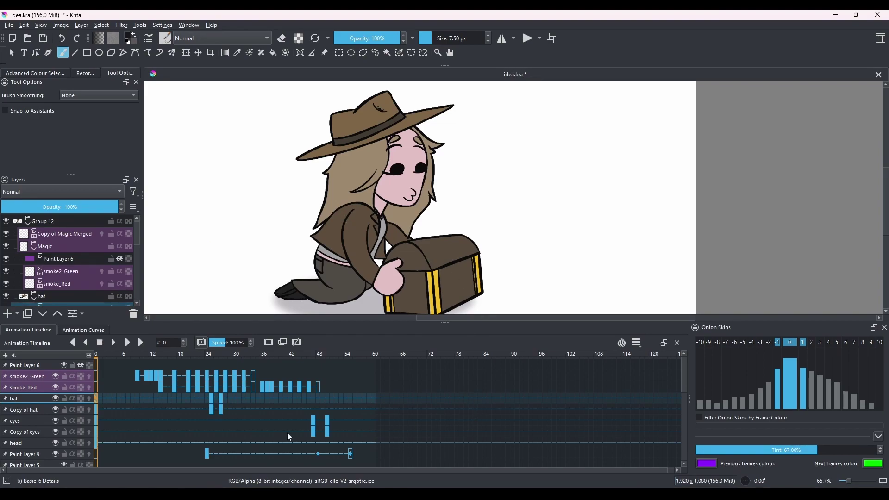
# - Hide Copy of Magic Merged and the Magic group while checking Paint Layer 6 and smoke_Red
pyautogui.scroll(-1, 57, 263)
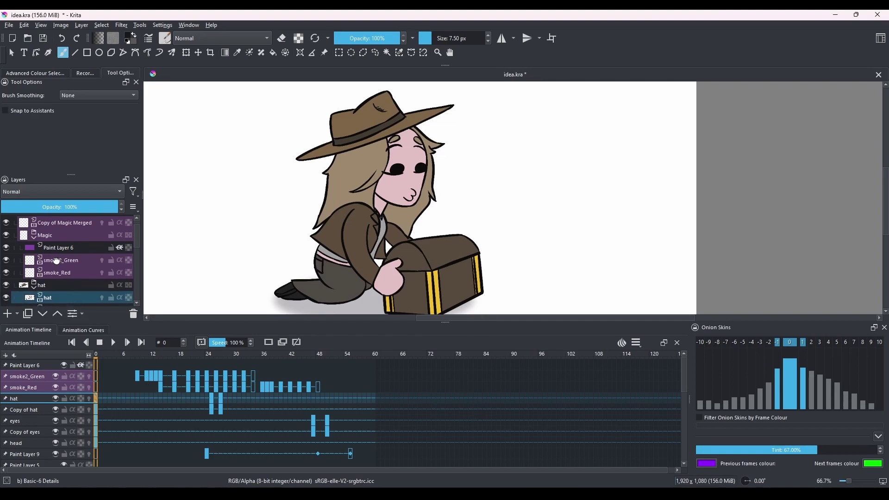
pyautogui.click(59, 252)
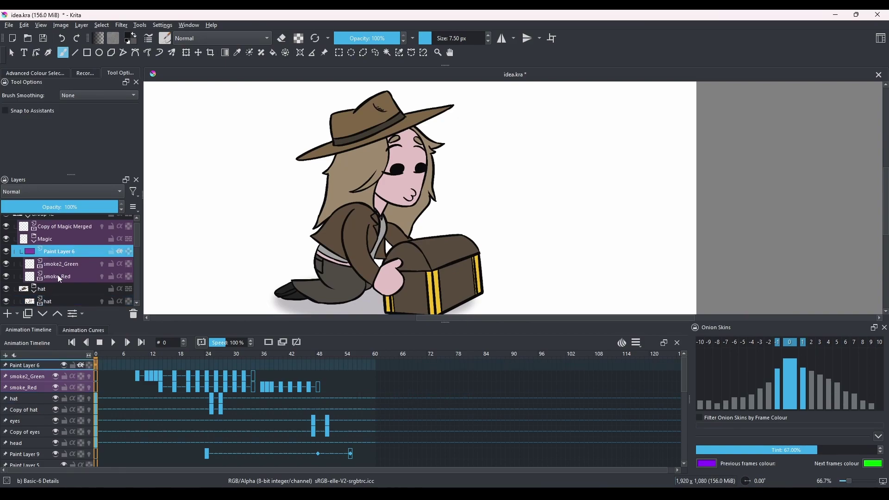
pyautogui.scroll(1, 64, 277)
pyautogui.scroll(-1, 66, 277)
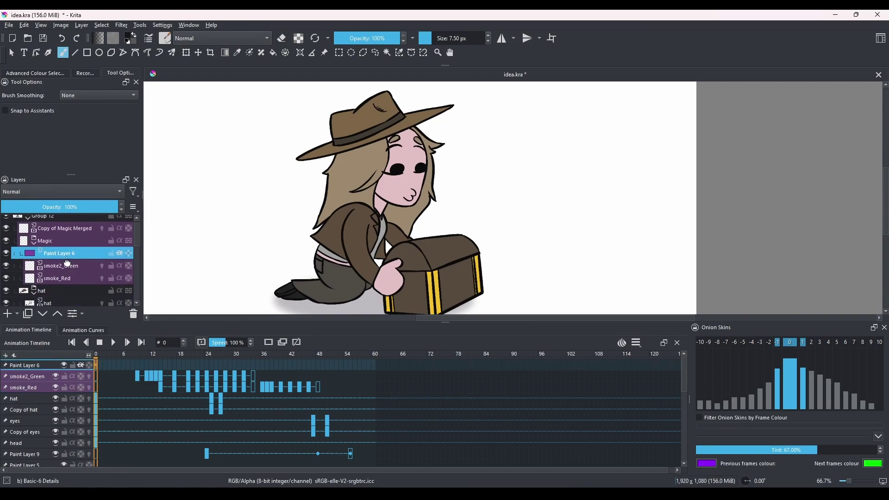
pyautogui.click(77, 284)
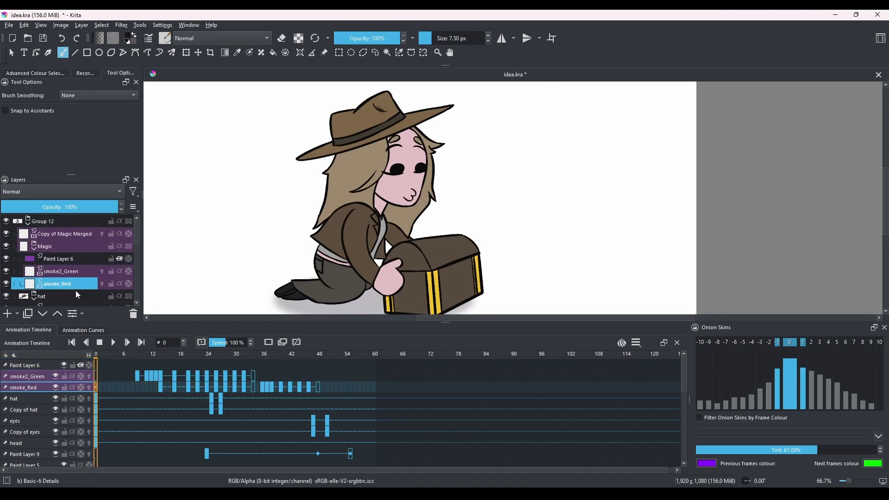
pyautogui.click(6, 246)
pyautogui.click(6, 234)
pyautogui.click(55, 259)
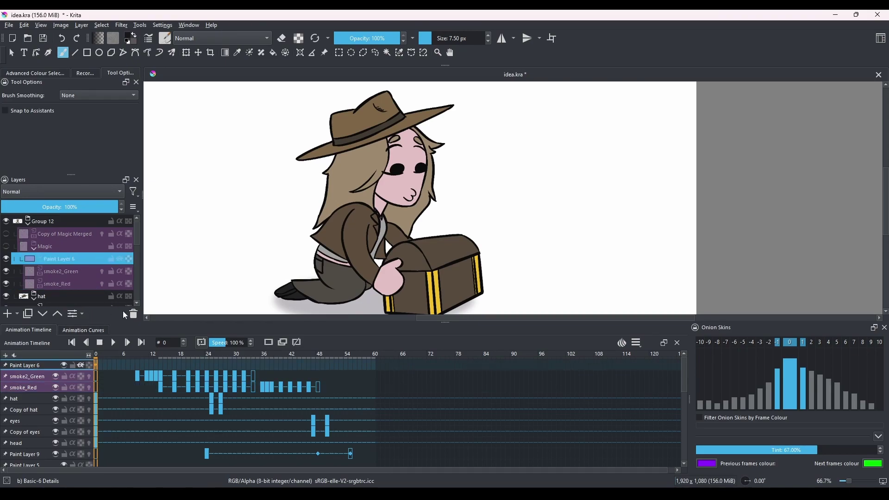
pyautogui.click(54, 285)
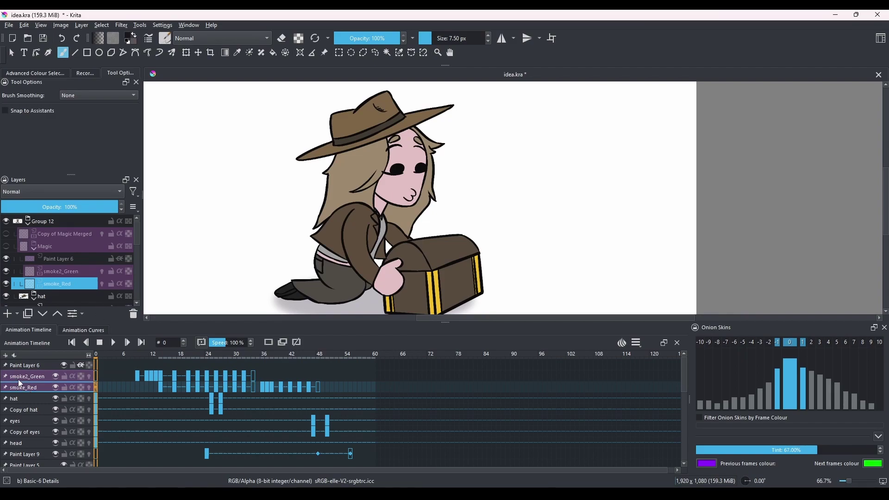
# - At frame 12 hide Paint Layer 6, then at frame 20 show and select the Magic group
pyautogui.click(153, 356)
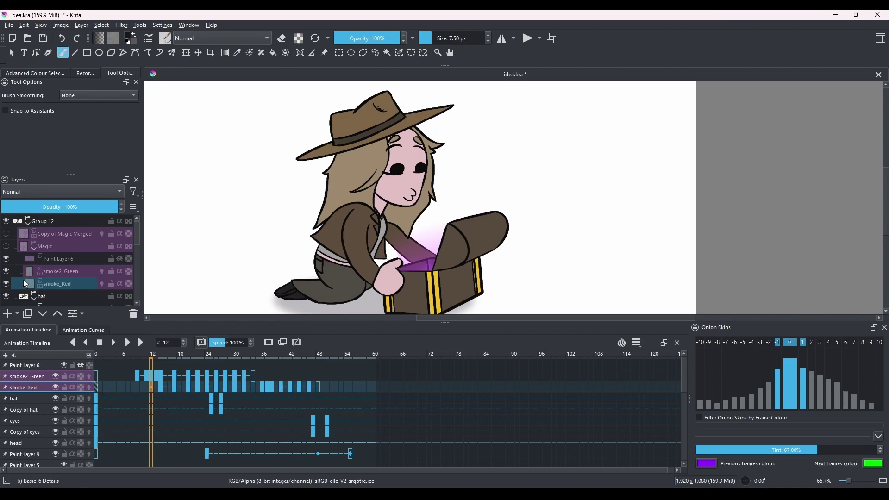
pyautogui.click(6, 260)
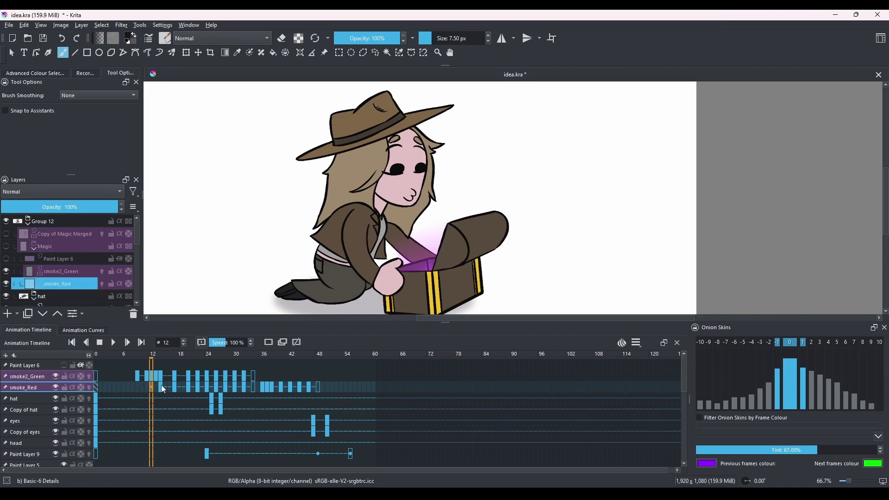
pyautogui.click(20, 393)
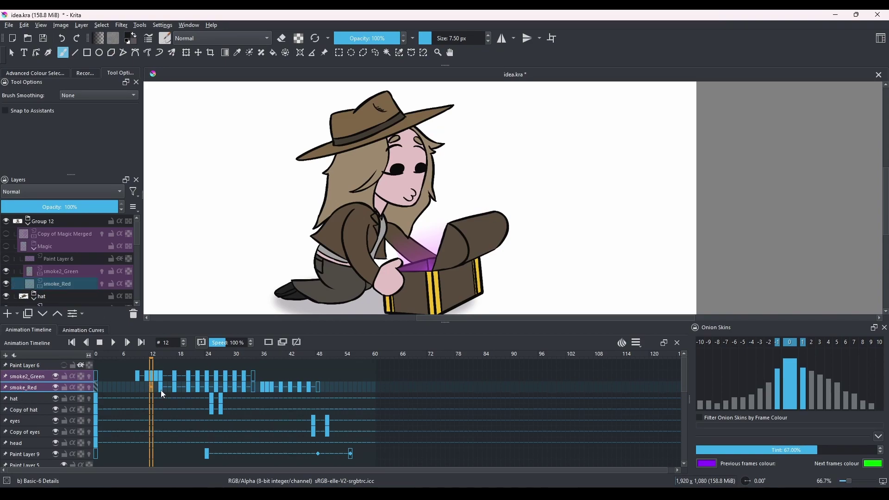
pyautogui.click(161, 390)
pyautogui.click(174, 390)
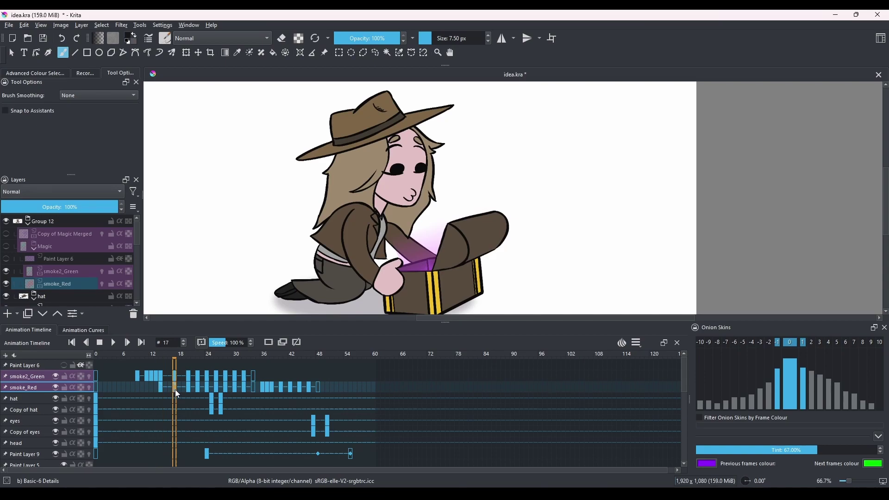
pyautogui.click(190, 388)
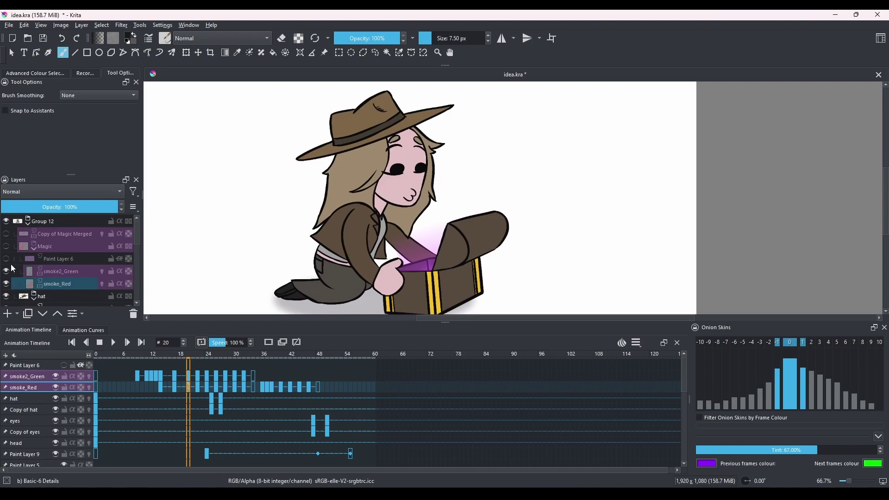
pyautogui.click(6, 246)
pyautogui.click(82, 250)
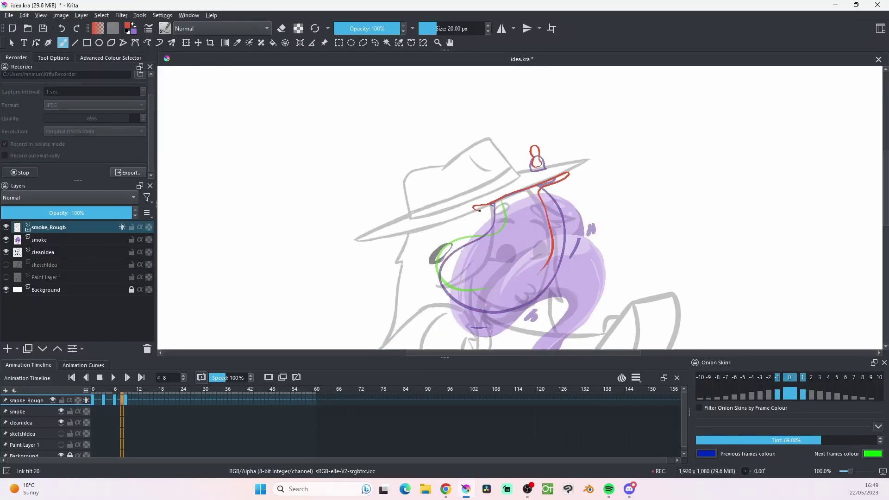
# - Sketch red smoke lines and a large swirl over the face on frames 8 and 10
pyautogui.moveTo(540, 187); pyautogui.dragTo(492, 218)
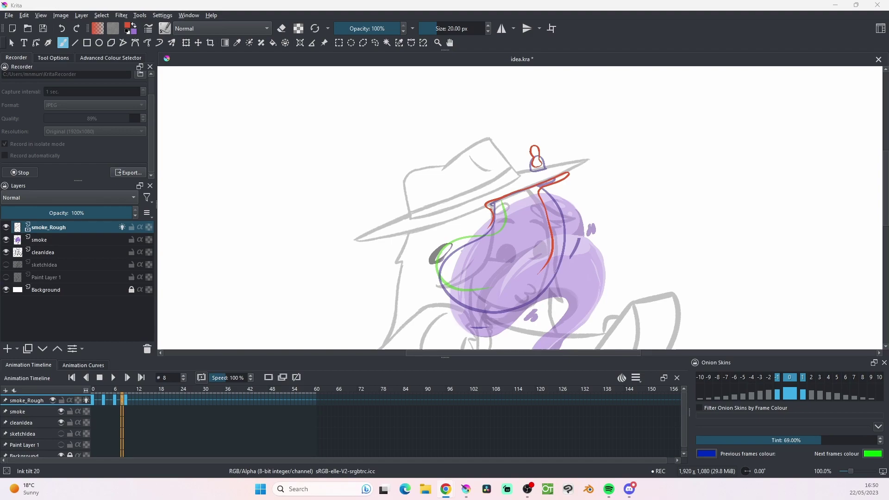
pyautogui.press('Right')
pyautogui.press('Right')
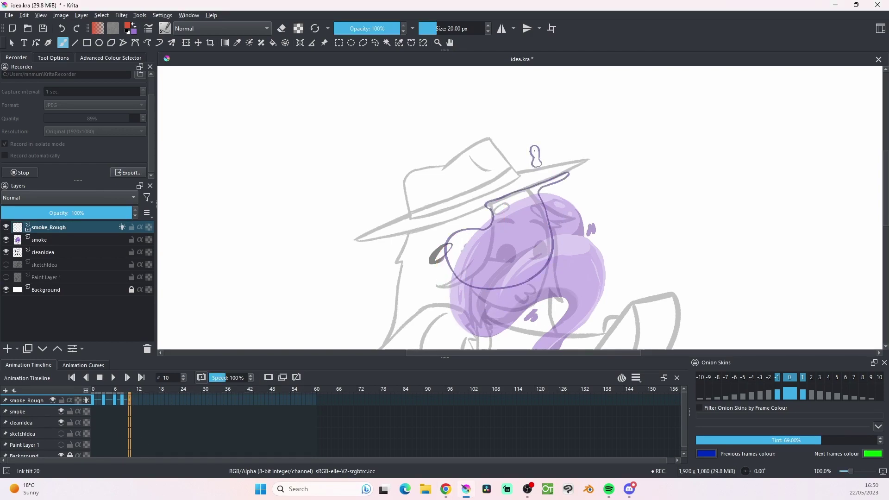
pyautogui.moveTo(563, 174)
pyautogui.mouseDown()
pyautogui.moveTo(597, 153)
pyautogui.moveTo(538, 190)
pyautogui.moveTo(486, 203)
pyautogui.moveTo(479, 235)
pyautogui.moveTo(501, 226)
pyautogui.mouseUp()
pyautogui.moveTo(583, 213); pyautogui.dragTo(592, 159)
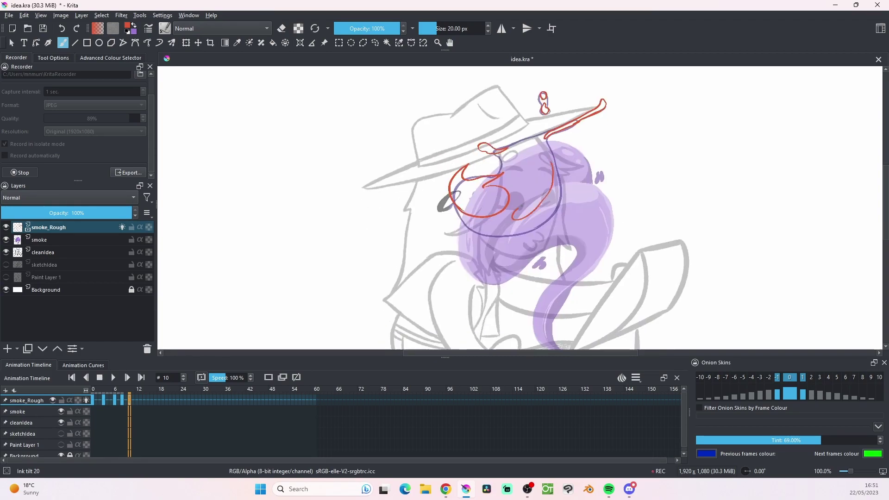
pyautogui.moveTo(515, 151)
pyautogui.mouseDown()
pyautogui.moveTo(540, 185)
pyautogui.moveTo(498, 228)
pyautogui.mouseUp()
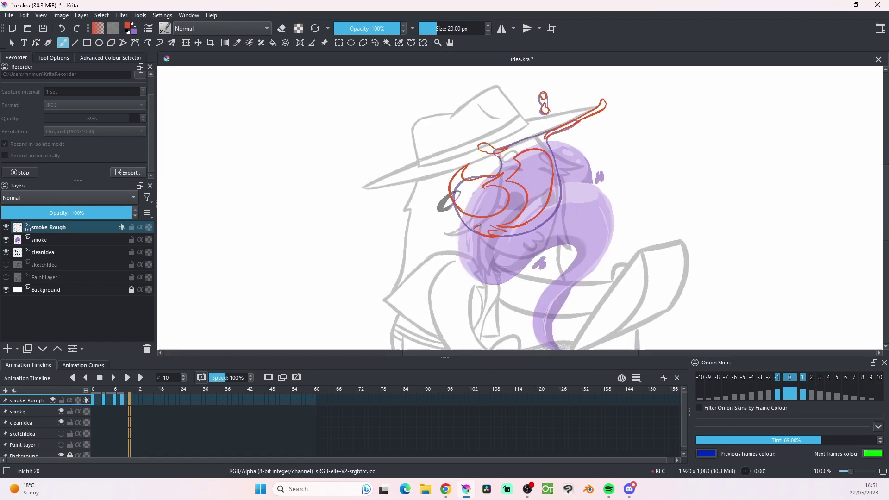
# - On frame 12, add red strokes along the hat brim and flame strokes around the face
pyautogui.press('.')
pyautogui.press('.')
pyautogui.moveTo(475, 145); pyautogui.dragTo(490, 150)
pyautogui.moveTo(543, 95); pyautogui.dragTo(545, 113)
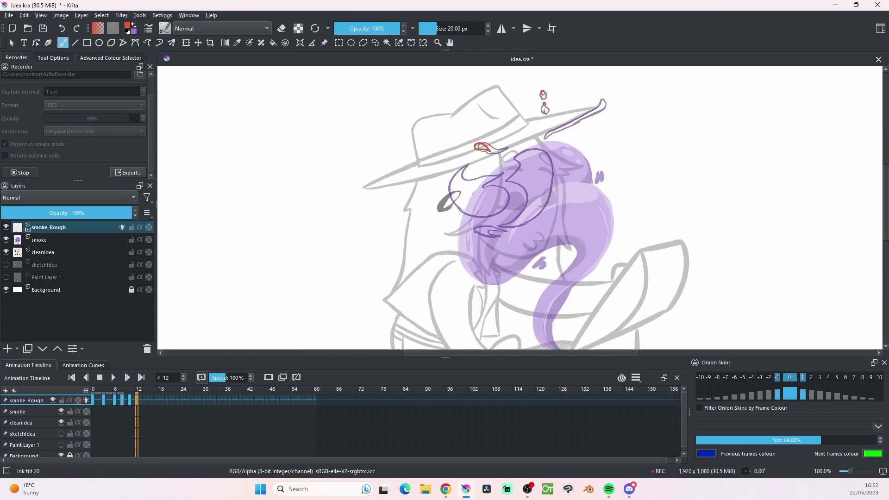
pyautogui.moveTo(594, 88)
pyautogui.mouseDown()
pyautogui.moveTo(568, 189)
pyautogui.moveTo(547, 200)
pyautogui.mouseUp()
pyautogui.moveTo(458, 231)
pyautogui.mouseDown()
pyautogui.moveTo(424, 257)
pyautogui.moveTo(468, 229)
pyautogui.moveTo(464, 251)
pyautogui.moveTo(440, 218)
pyautogui.mouseUp()
pyautogui.scroll(-3, 627, 194)
pyautogui.moveTo(523, 197); pyautogui.dragTo(542, 155)
pyautogui.moveTo(528, 194)
pyautogui.mouseDown()
pyautogui.moveTo(549, 160)
pyautogui.moveTo(521, 169)
pyautogui.mouseUp()
pyautogui.moveTo(525, 208); pyautogui.dragTo(501, 227)
pyautogui.press('space')
# - Hide the purple smoke layer and trace the eye, swirl, diagonal line and lips in red on frame 14
pyautogui.click(6, 240)
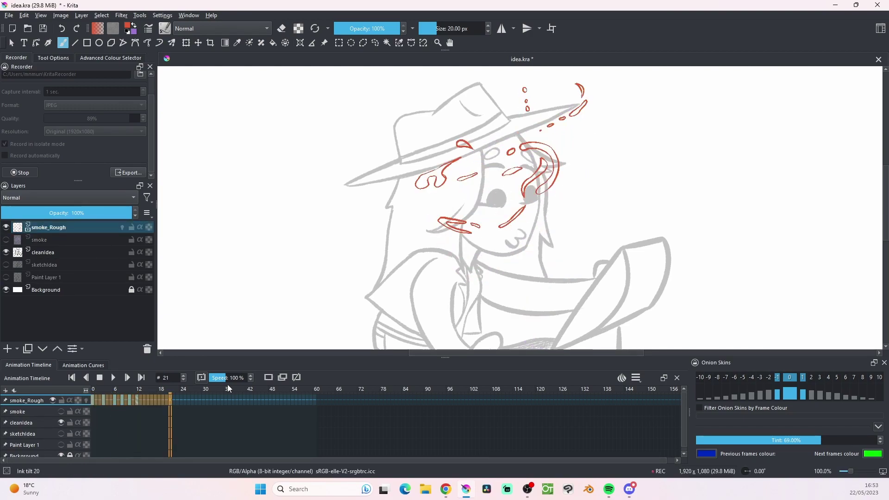
pyautogui.click(122, 227)
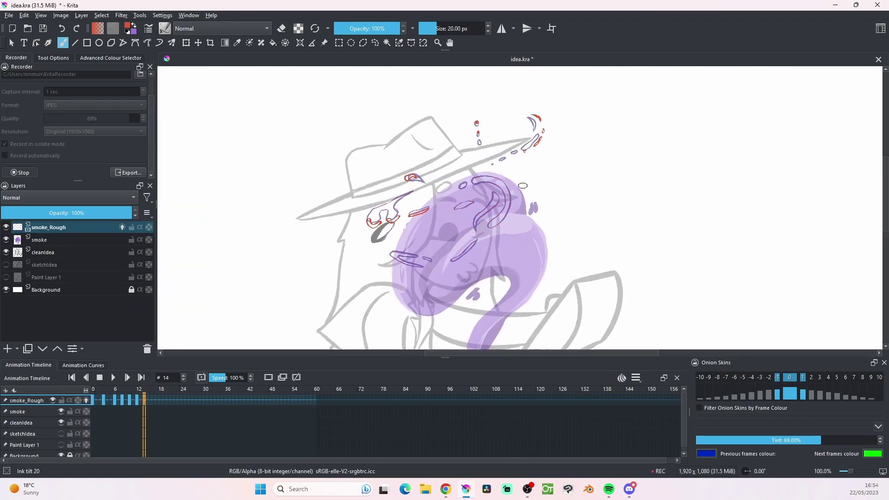
pyautogui.moveTo(467, 202); pyautogui.dragTo(456, 211)
pyautogui.moveTo(482, 176); pyautogui.dragTo(503, 214)
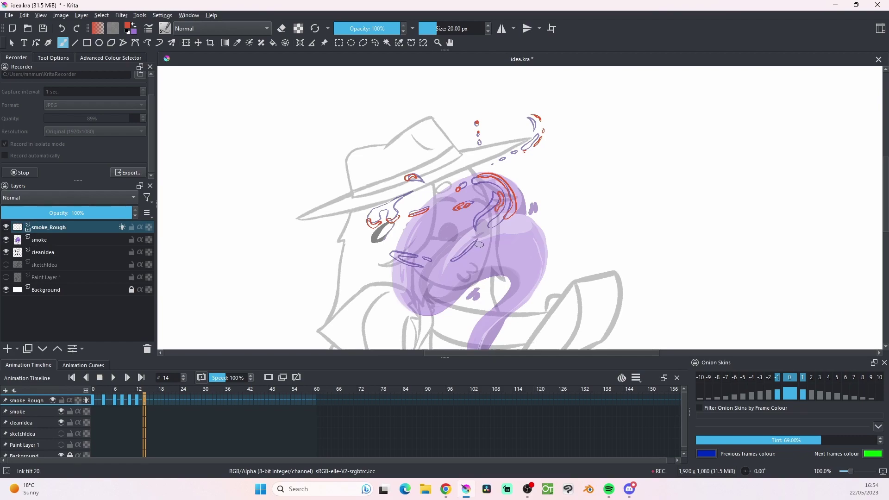
pyautogui.moveTo(479, 241); pyautogui.dragTo(456, 266)
pyautogui.moveTo(391, 251); pyautogui.dragTo(421, 268)
pyautogui.moveTo(458, 255); pyautogui.dragTo(451, 264)
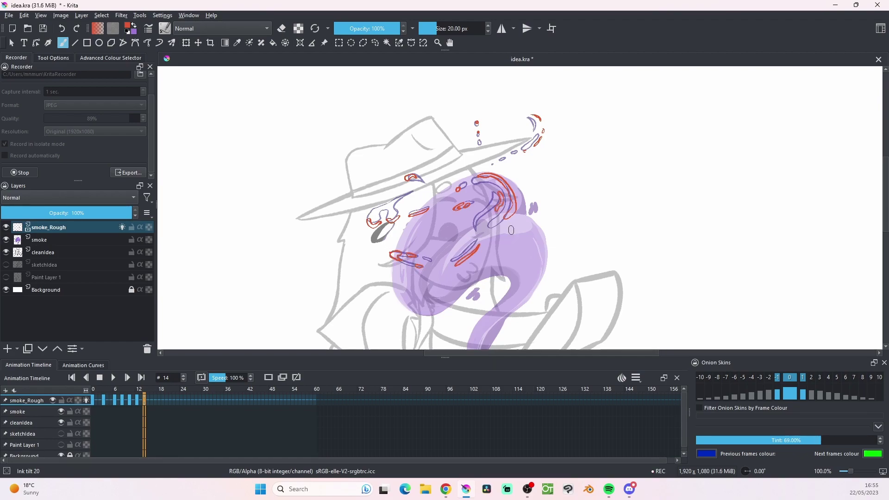
# - On a new frame 16, trace the lips, diagonal line, swirl, eye and small circles over the onion skin
pyautogui.press('.')
pyautogui.press('.')
pyautogui.moveTo(504, 173); pyautogui.dragTo(521, 217)
pyautogui.moveTo(386, 251)
pyautogui.mouseDown()
pyautogui.moveTo(443, 253)
pyautogui.moveTo(417, 256)
pyautogui.mouseUp()
pyautogui.moveTo(409, 264); pyautogui.dragTo(423, 267)
pyautogui.moveTo(480, 249); pyautogui.dragTo(459, 265)
pyautogui.moveTo(510, 201); pyautogui.dragTo(505, 213)
pyautogui.moveTo(448, 189); pyautogui.dragTo(459, 188)
pyautogui.moveTo(451, 210); pyautogui.dragTo(469, 207)
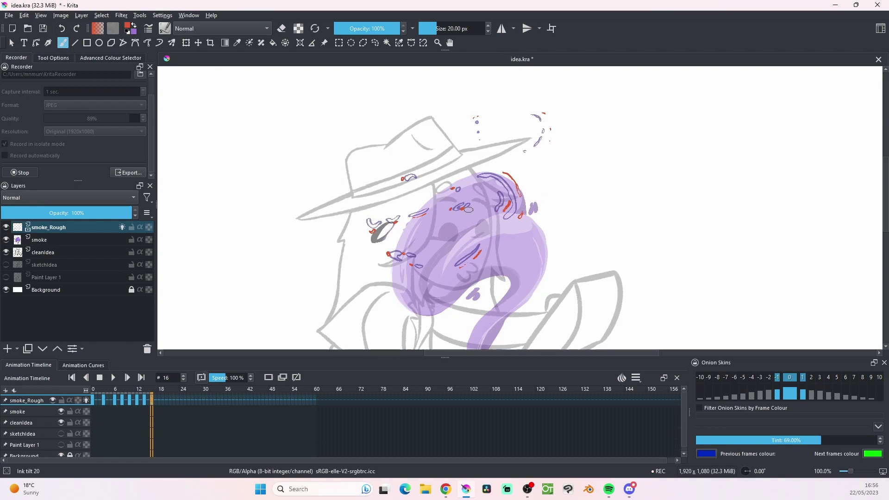
# - Move to frame 18, play the smoke animation, and zoom out to see the whole character
pyautogui.press('.')
pyautogui.press('.')
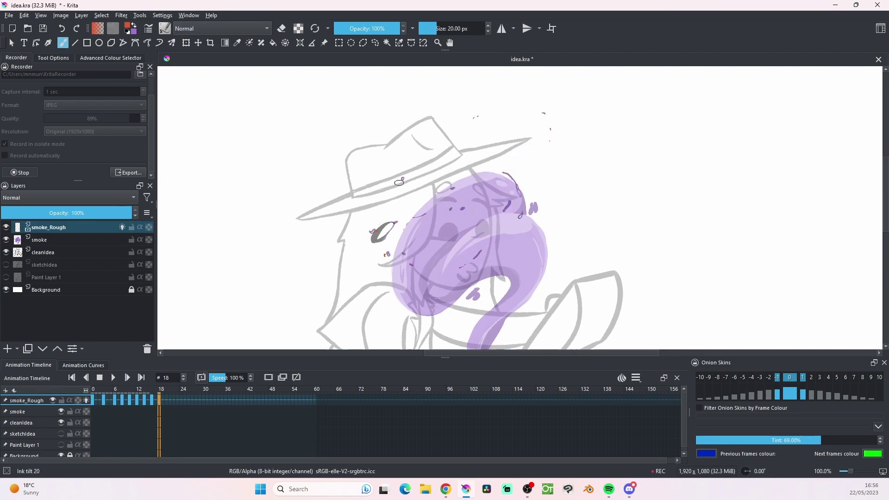
pyautogui.press('space')
pyautogui.press('-')
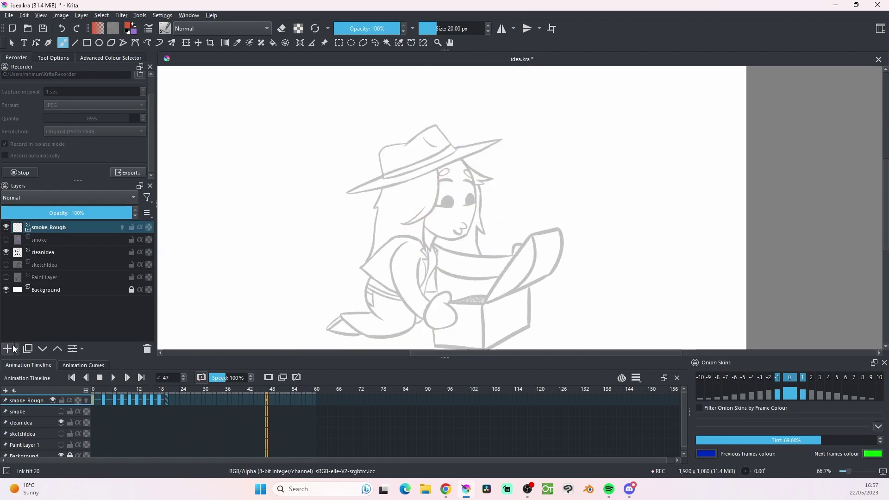
# - Rename the new top layer to 'smoke2_rough'
pyautogui.doubleClick(36, 227)
pyautogui.write('smoke2_roug')
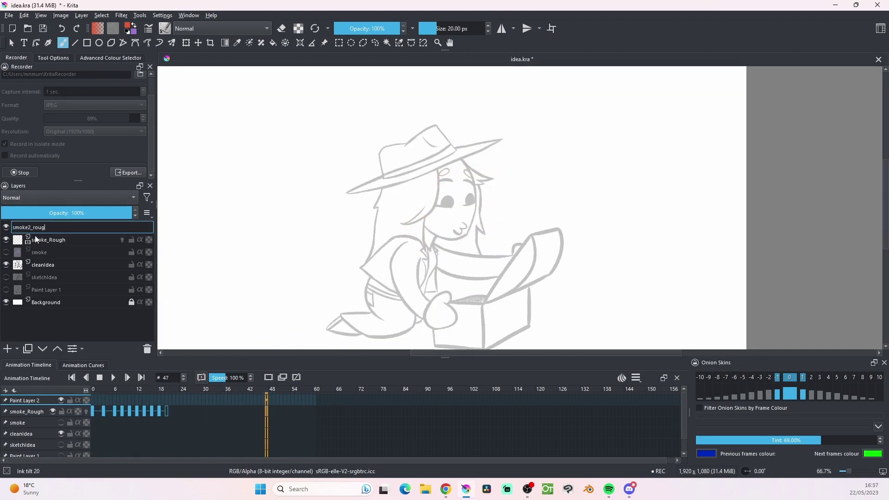
pyautogui.press('BackSpace')
pyautogui.press('BackSpace')
pyautogui.press('BackSpace')
pyautogui.press('BackSpace')
pyautogui.write('ough')
pyautogui.press('Return')
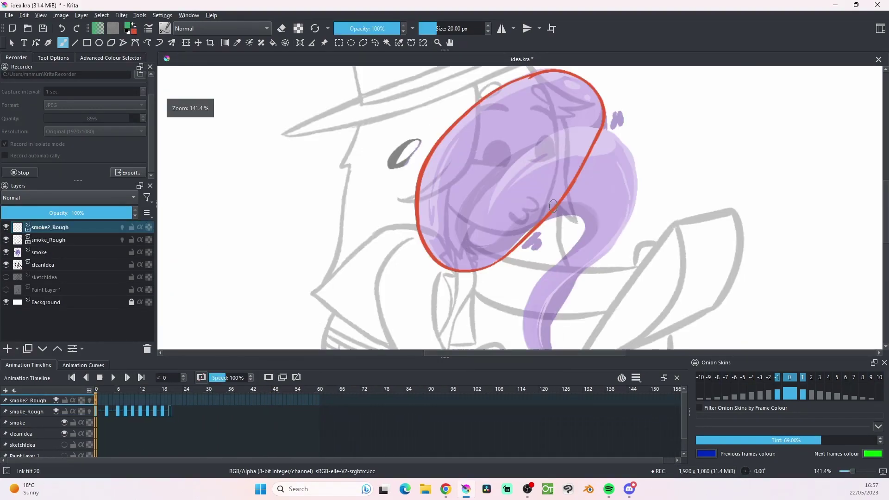
pyautogui.moveTo(597, 217); pyautogui.dragTo(605, 217)
pyautogui.scroll(-3, 576, 204)
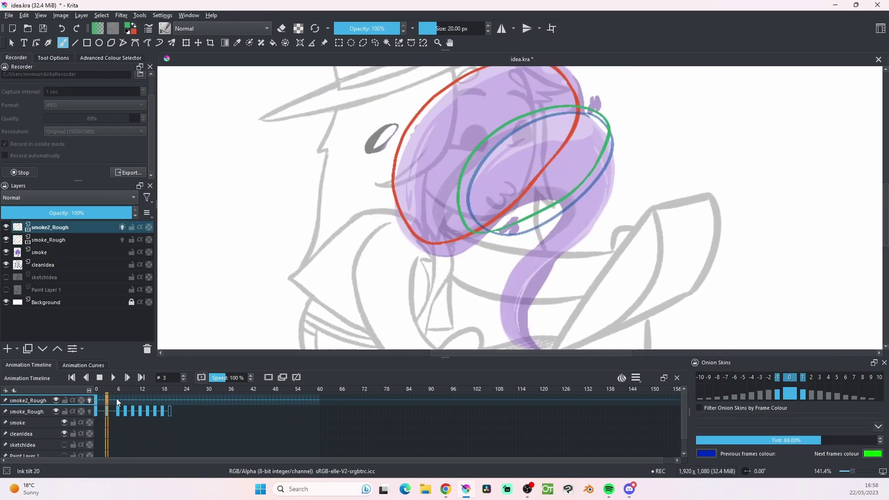
# - Sketch rough smoke outlines along the ellipses' edges, then a long hooked S-curve on the following frames
pyautogui.moveTo(612, 139); pyautogui.dragTo(562, 242)
pyautogui.moveTo(528, 207); pyautogui.dragTo(614, 207)
pyautogui.moveTo(608, 136); pyautogui.dragTo(612, 162)
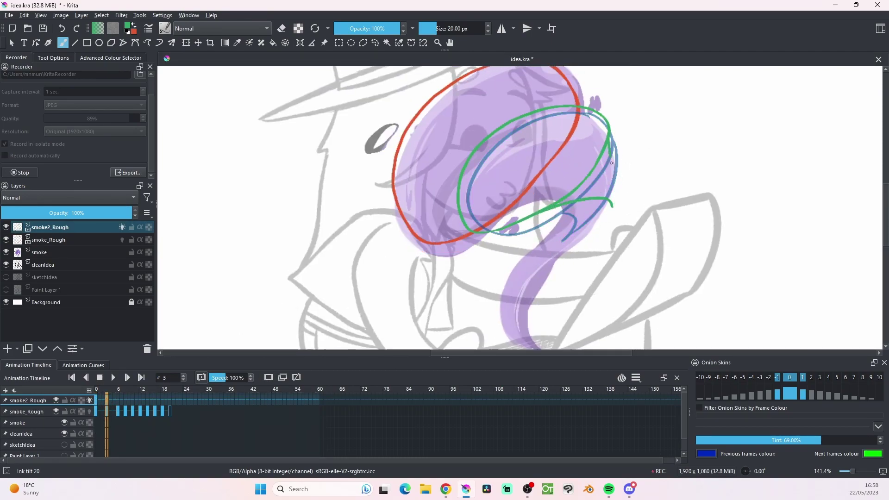
pyautogui.moveTo(562, 123)
pyautogui.mouseDown()
pyautogui.moveTo(498, 260)
pyautogui.moveTo(577, 244)
pyautogui.mouseUp()
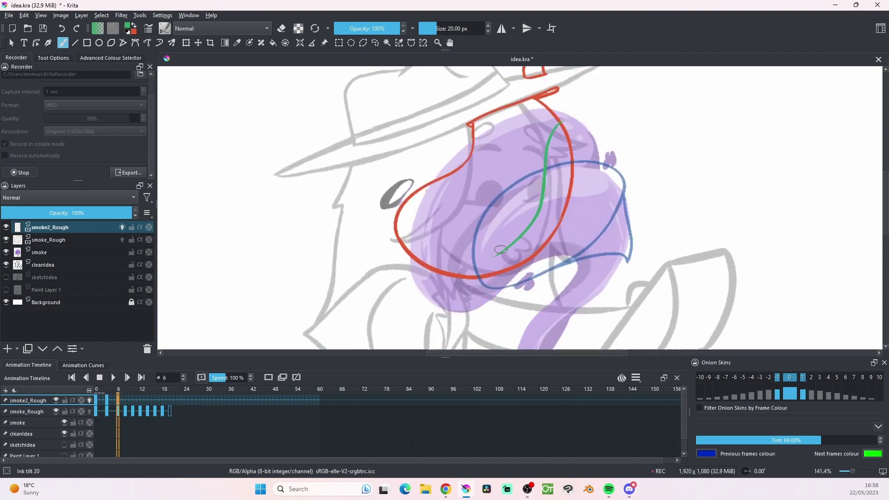
pyautogui.moveTo(562, 125); pyautogui.dragTo(602, 186)
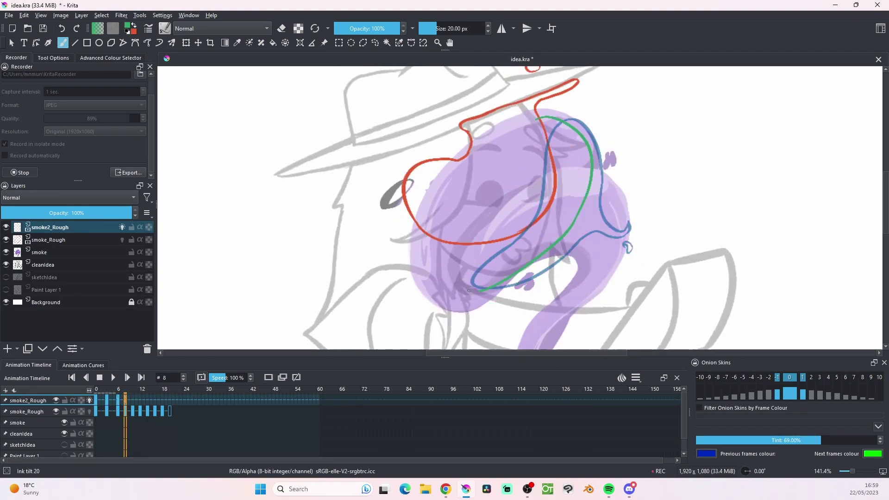
pyautogui.moveTo(469, 291); pyautogui.dragTo(551, 121)
pyautogui.moveTo(591, 214); pyautogui.dragTo(616, 238)
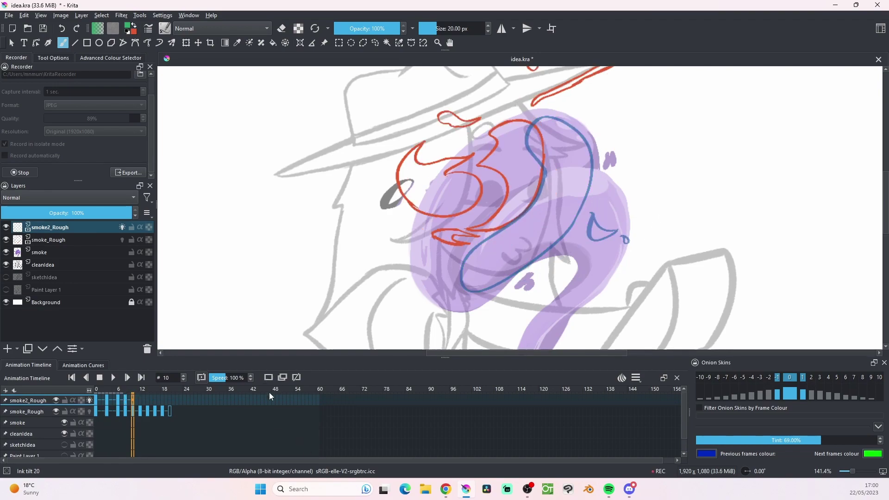
# - Sketch the frame-10 smoke curve, the upper-right swirl and the smoke tail, then add a keyframe at frame 15
pyautogui.moveTo(436, 252)
pyautogui.mouseDown()
pyautogui.moveTo(486, 278)
pyautogui.moveTo(570, 200)
pyautogui.moveTo(533, 241)
pyautogui.moveTo(578, 209)
pyautogui.moveTo(590, 246)
pyautogui.mouseUp()
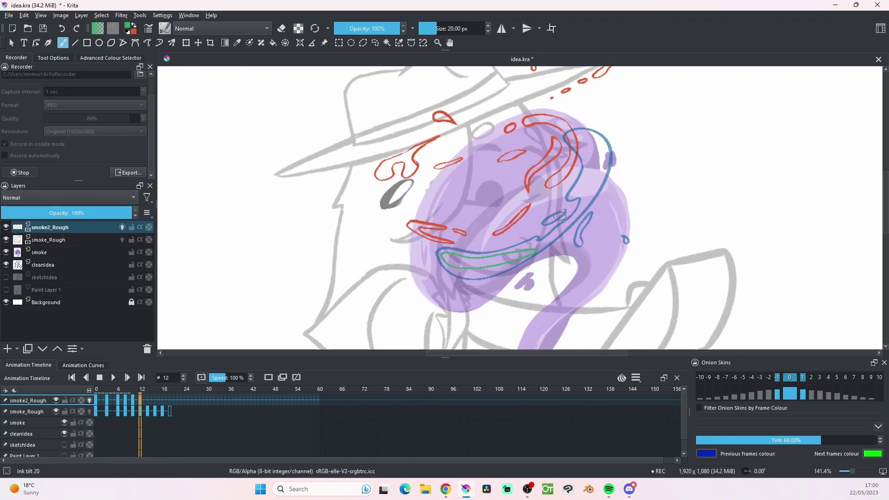
pyautogui.moveTo(598, 137)
pyautogui.mouseDown()
pyautogui.moveTo(584, 199)
pyautogui.moveTo(614, 194)
pyautogui.mouseUp()
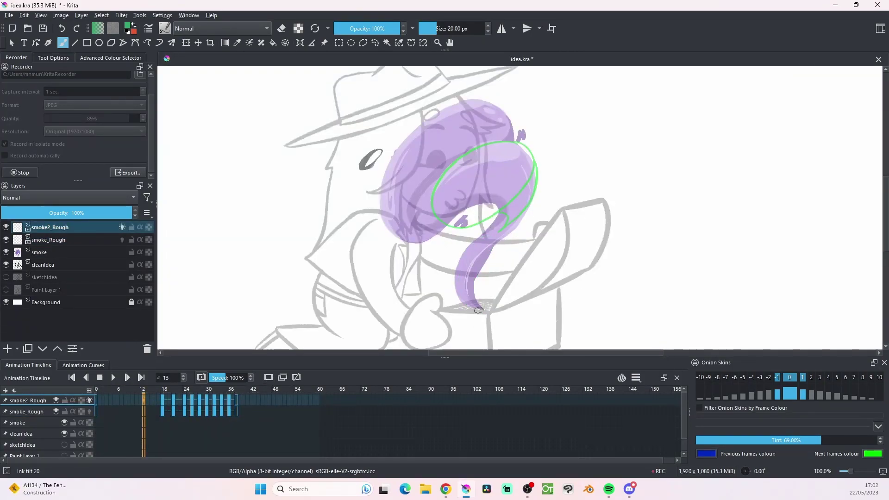
pyautogui.moveTo(479, 315)
pyautogui.mouseDown()
pyautogui.moveTo(499, 219)
pyautogui.moveTo(505, 234)
pyautogui.moveTo(479, 310)
pyautogui.moveTo(460, 246)
pyautogui.moveTo(498, 161)
pyautogui.moveTo(503, 234)
pyautogui.moveTo(479, 308)
pyautogui.moveTo(467, 249)
pyautogui.moveTo(498, 153)
pyautogui.moveTo(472, 273)
pyautogui.moveTo(494, 245)
pyautogui.moveTo(510, 148)
pyautogui.moveTo(531, 185)
pyautogui.mouseUp()
pyautogui.press('.')
pyautogui.press('.')
pyautogui.press('.')
pyautogui.press('.')
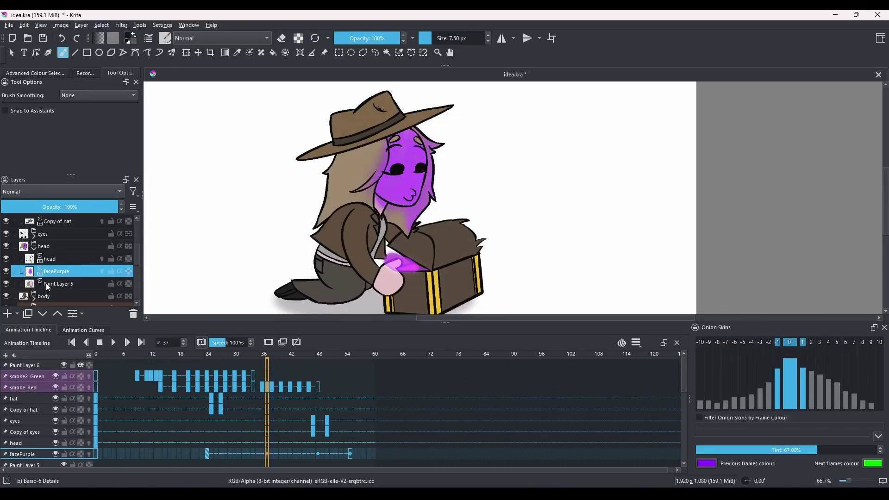
# - Click through the Paint Layer 5, head and facePurple layers in the Layers docker
pyautogui.click(41, 284)
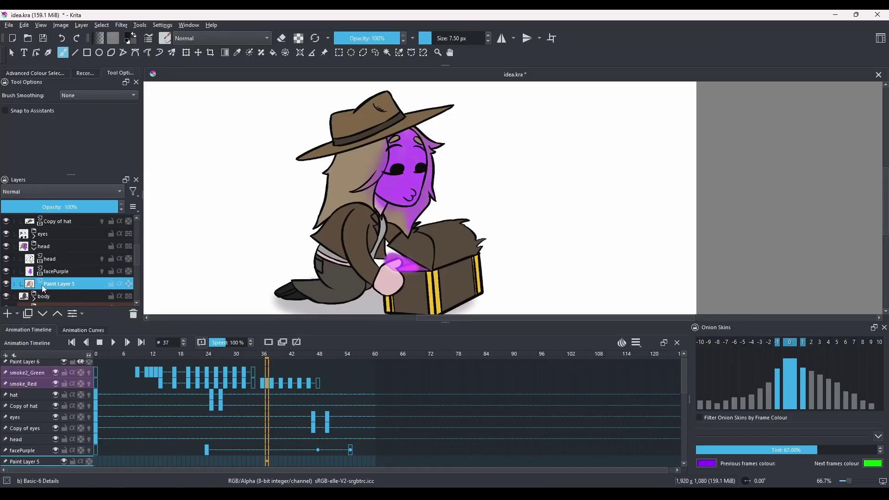
pyautogui.click(56, 259)
pyautogui.click(60, 272)
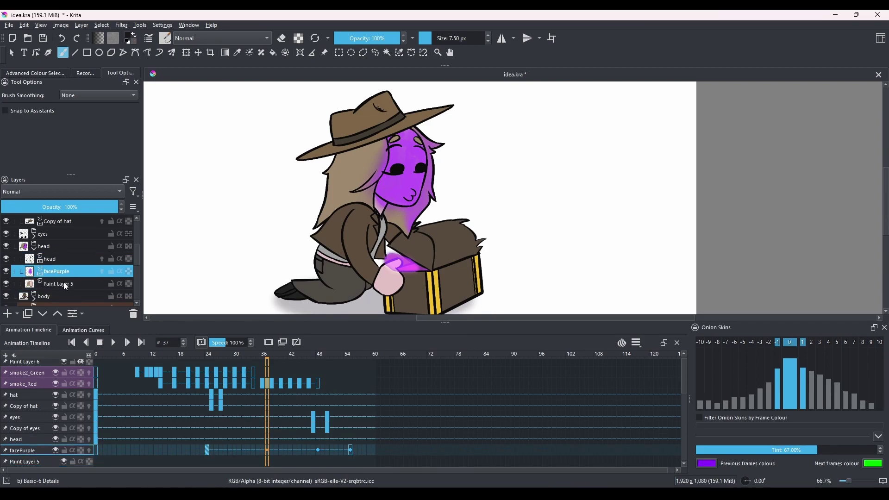
pyautogui.click(66, 285)
pyautogui.click(14, 261)
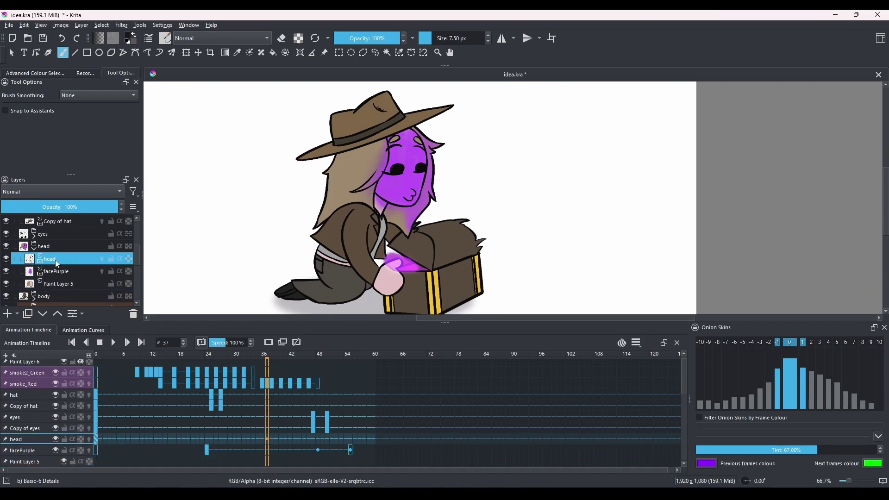
# - Hide facePurple and the Paint Layer 5 hair to compare, then make both visible again
pyautogui.click(6, 271)
pyautogui.click(6, 284)
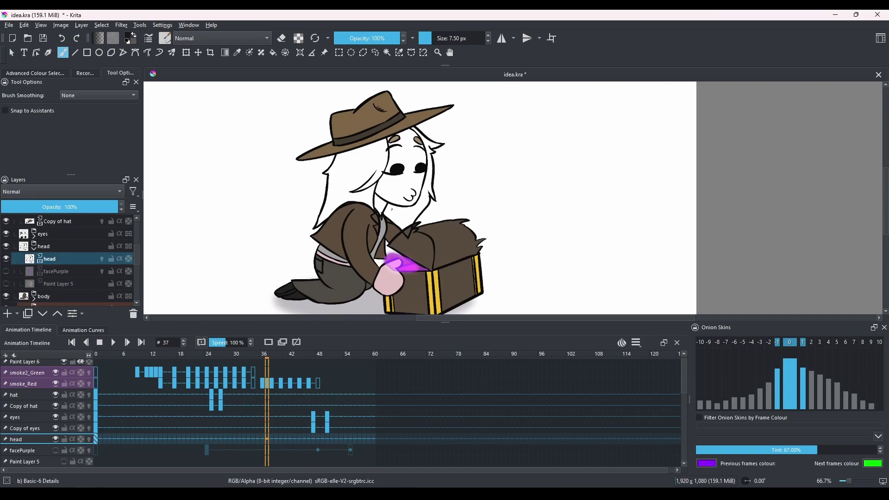
pyautogui.click(6, 284)
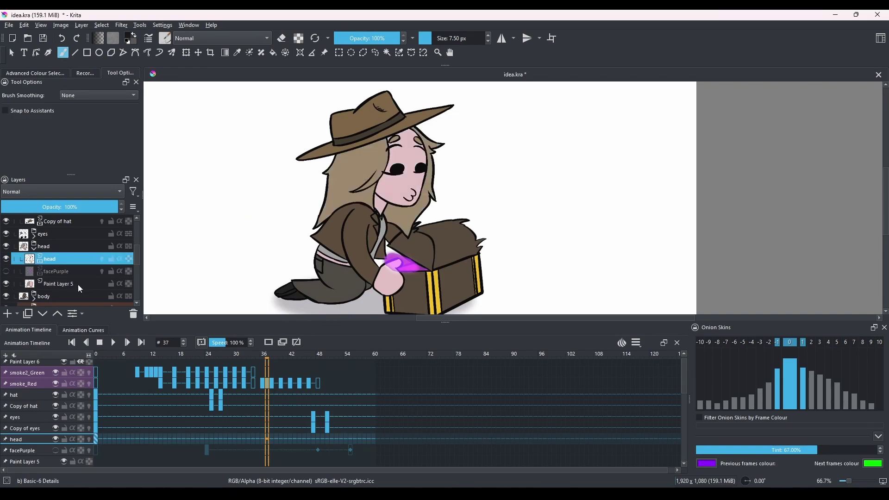
pyautogui.click(63, 287)
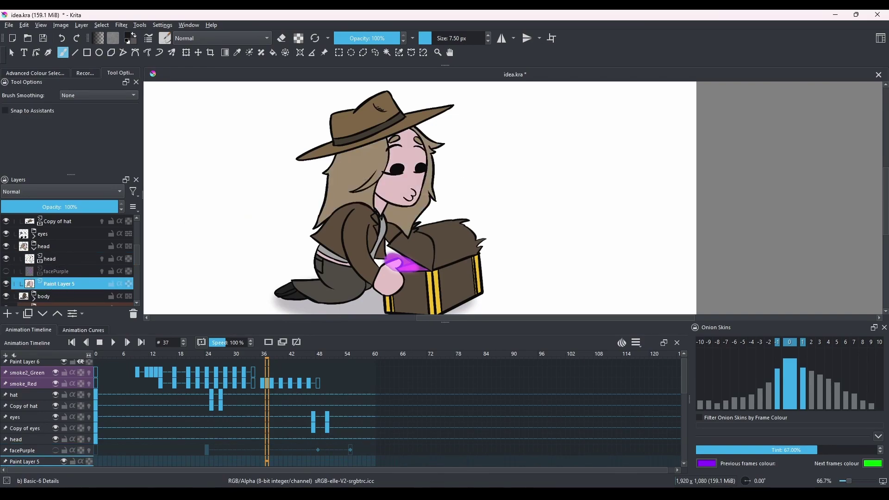
pyautogui.click(55, 271)
pyautogui.click(6, 271)
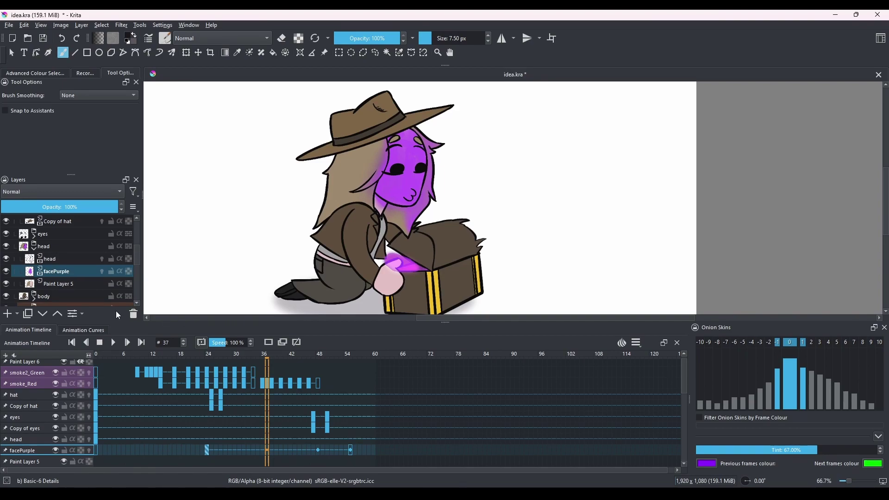
# - Check facePurple's keyframes at frames 24 and 48, then view its opacity animation curve
pyautogui.click(207, 451)
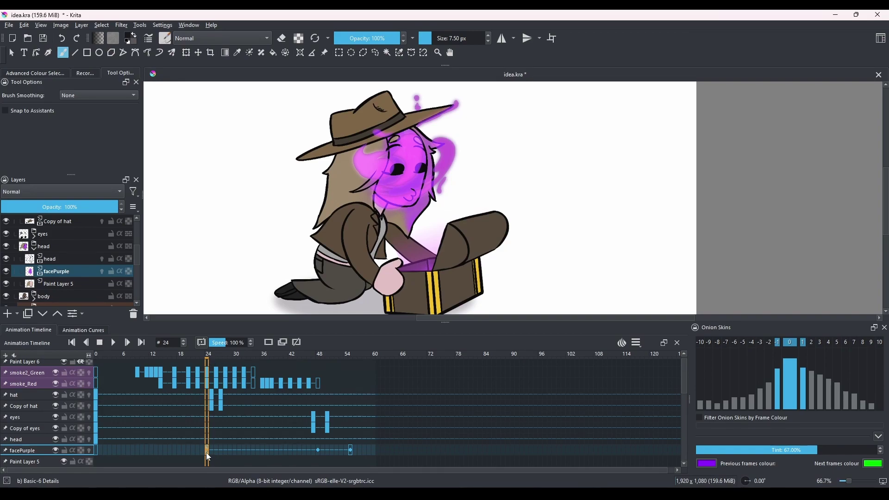
pyautogui.click(317, 452)
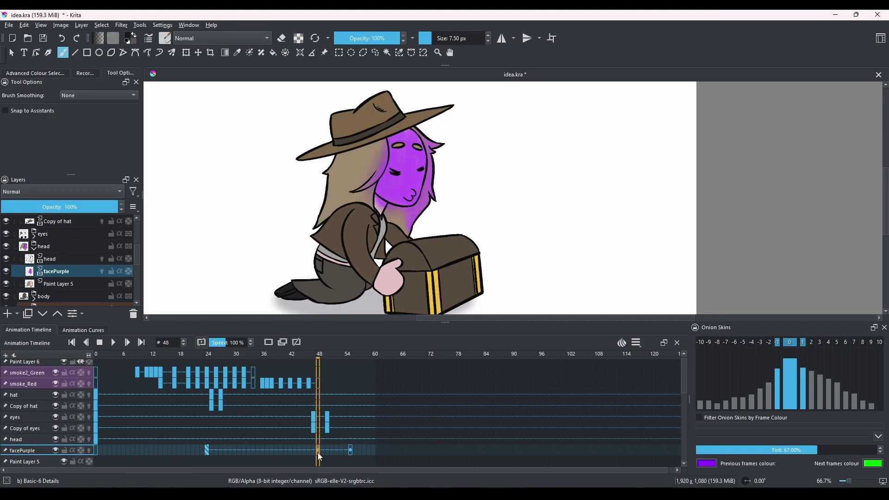
pyautogui.click(59, 272)
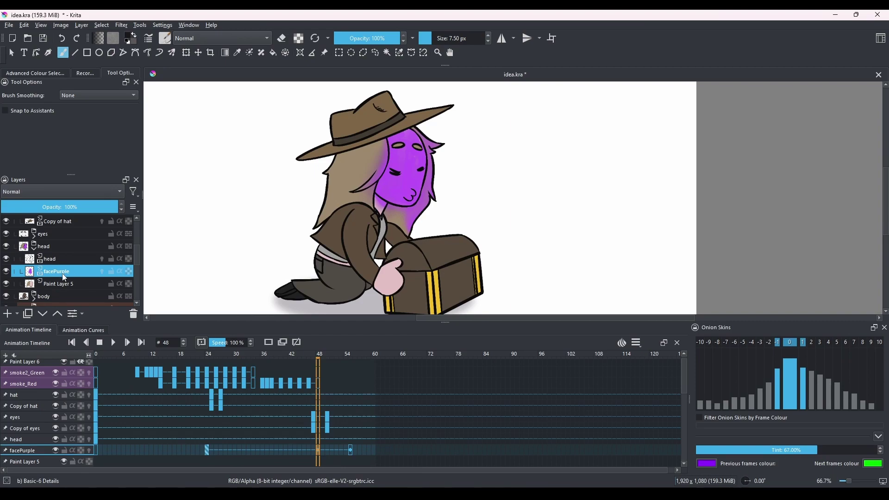
pyautogui.moveTo(65, 277)
pyautogui.click(93, 330)
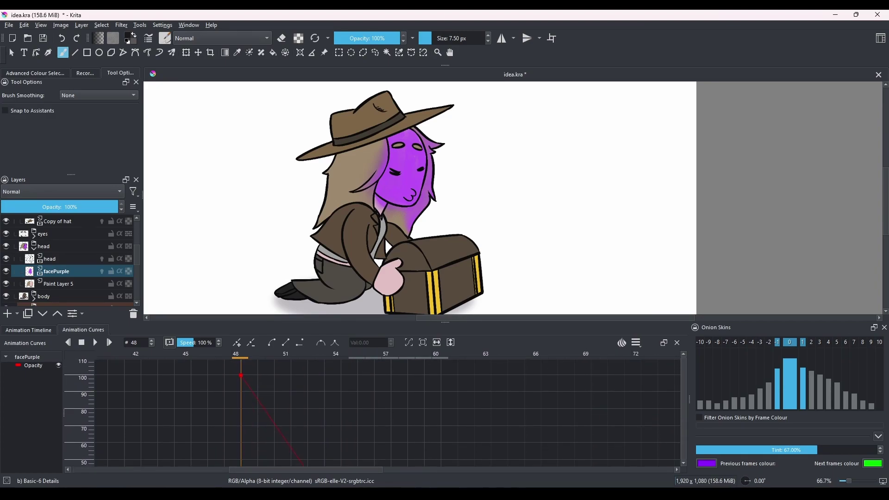
# - Select the frame-48 opacity key in Animation Curves, then return to the Animation Timeline
pyautogui.click(241, 375)
pyautogui.click(26, 331)
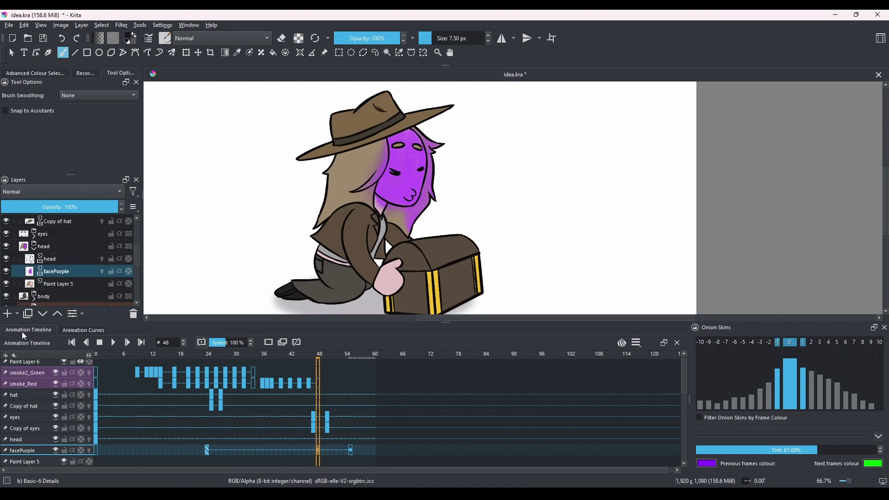
# - Check facePurple at frames 50 and 55 and bring up its opacity curve
pyautogui.click(328, 457)
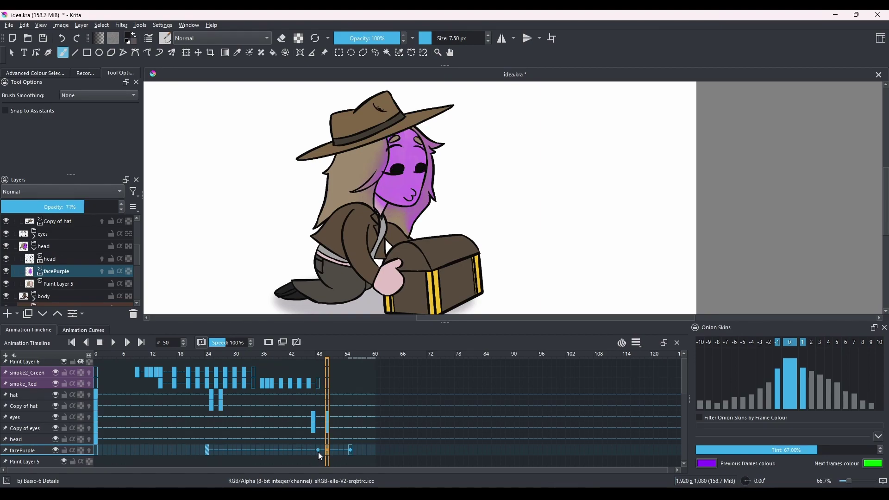
pyautogui.click(351, 450)
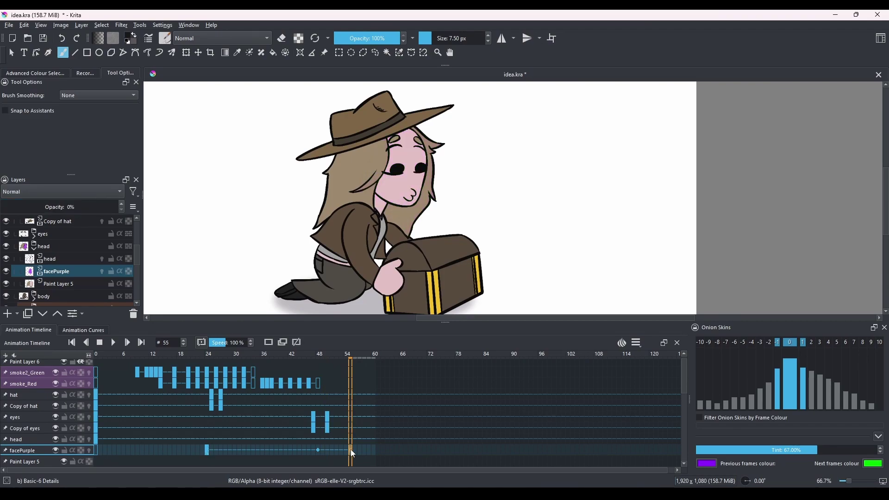
pyautogui.click(90, 332)
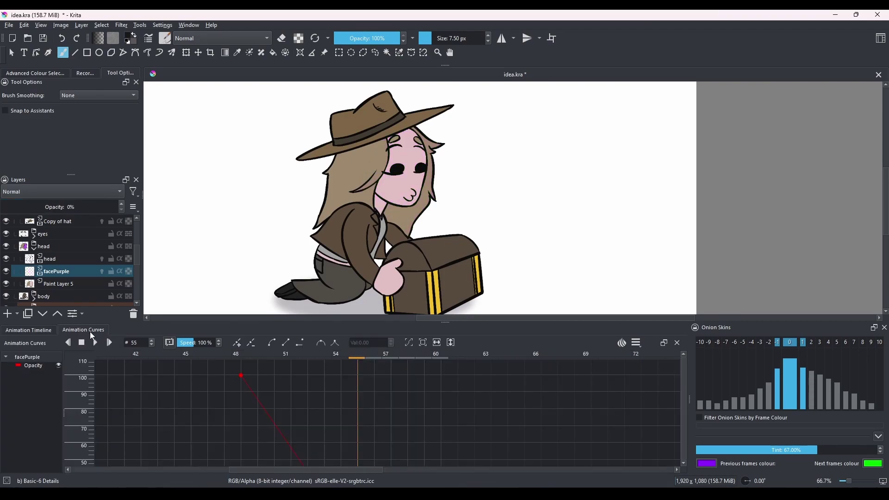
pyautogui.scroll(-4, 318, 417)
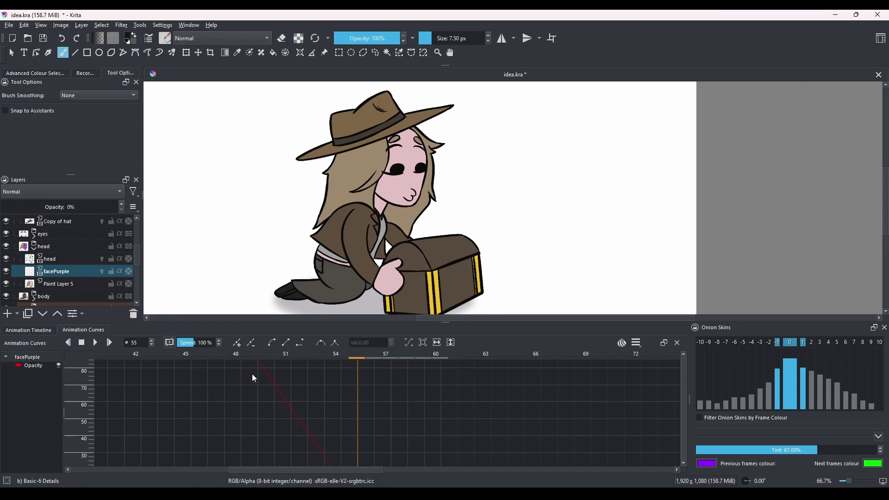
pyautogui.scroll(-3, 354, 423)
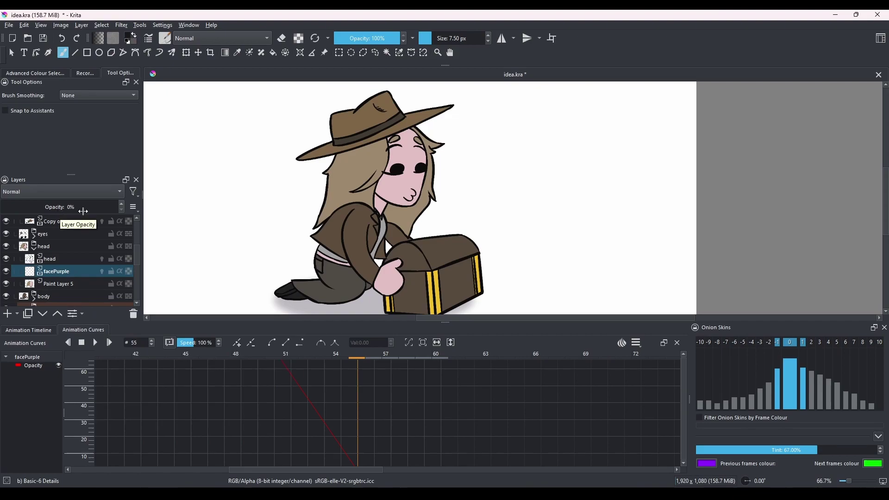
# - Set facePurple's opacity to 100% at frame 55 and scrub to preview the face colour
pyautogui.moveTo(62, 208); pyautogui.dragTo(124, 213)
pyautogui.scroll(3, 345, 402)
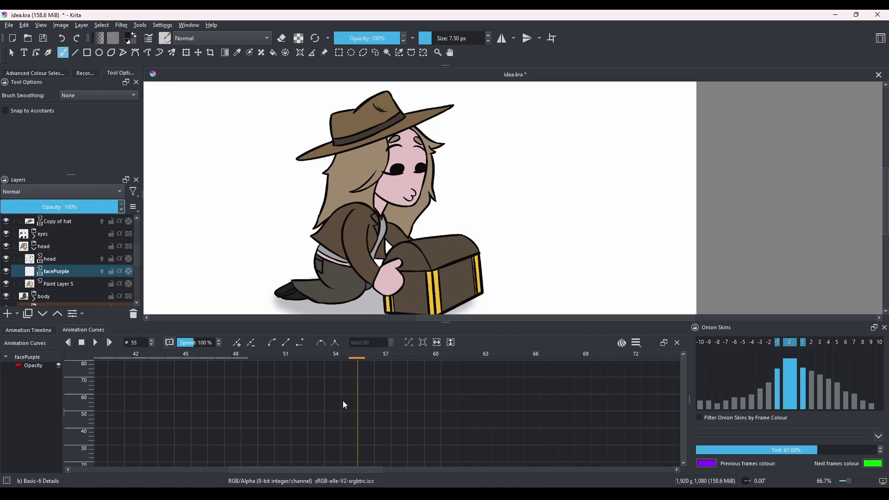
pyautogui.scroll(2, 344, 390)
pyautogui.moveTo(308, 358); pyautogui.dragTo(356, 365)
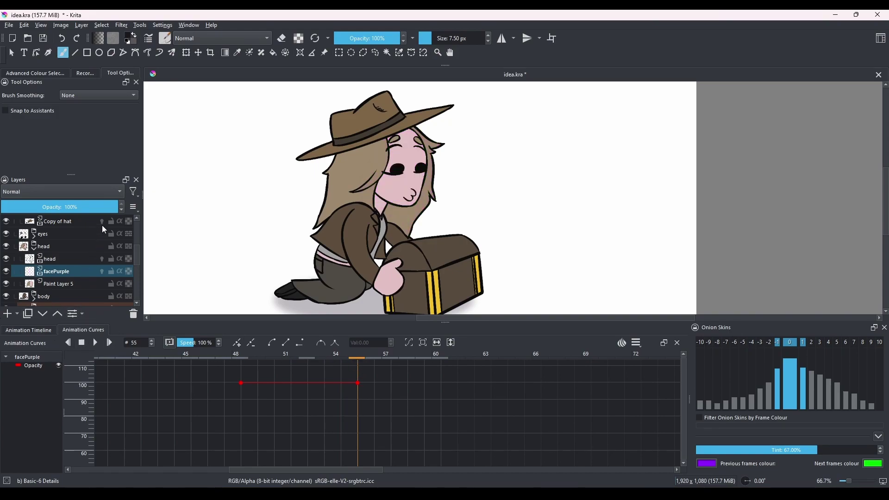
pyautogui.click(36, 329)
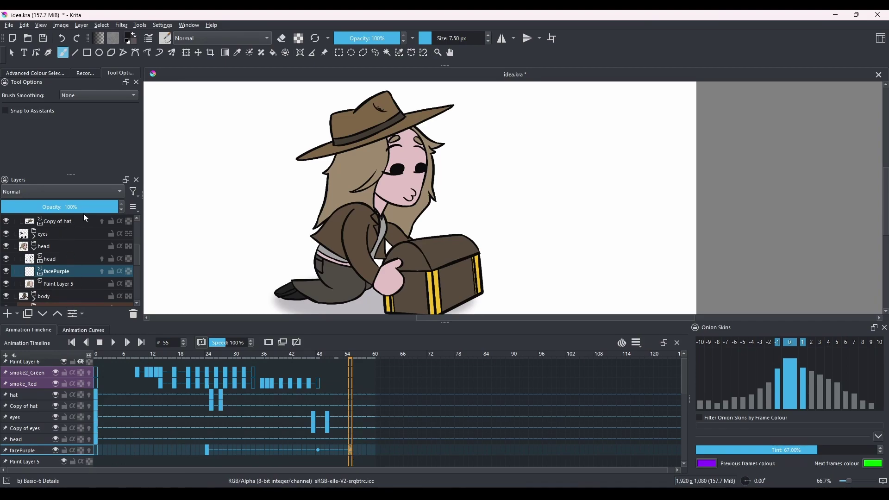
# - Drop facePurple's opacity to 0% at frame 55 and scrub around frame 52 to check the fade
pyautogui.moveTo(83, 207); pyautogui.dragTo(2, 204)
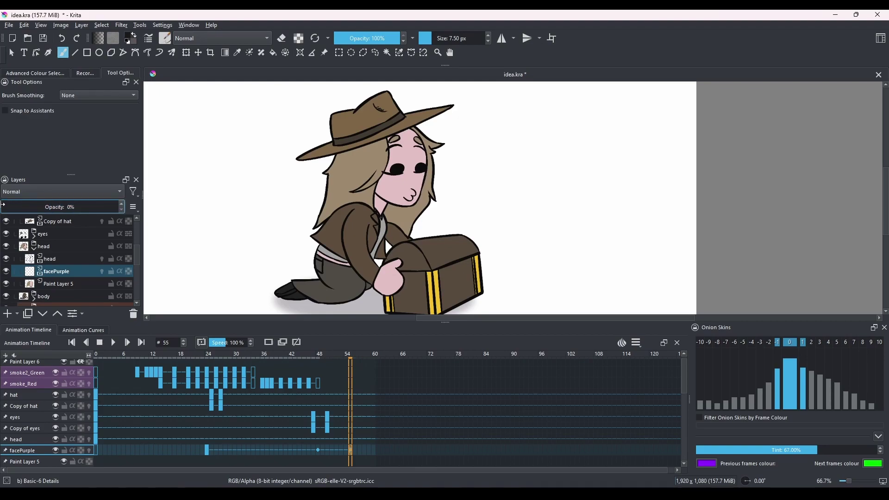
pyautogui.click(337, 450)
pyautogui.moveTo(335, 363)
pyautogui.mouseDown()
pyautogui.moveTo(345, 367)
pyautogui.moveTo(327, 362)
pyautogui.moveTo(346, 366)
pyautogui.moveTo(332, 372)
pyautogui.mouseUp()
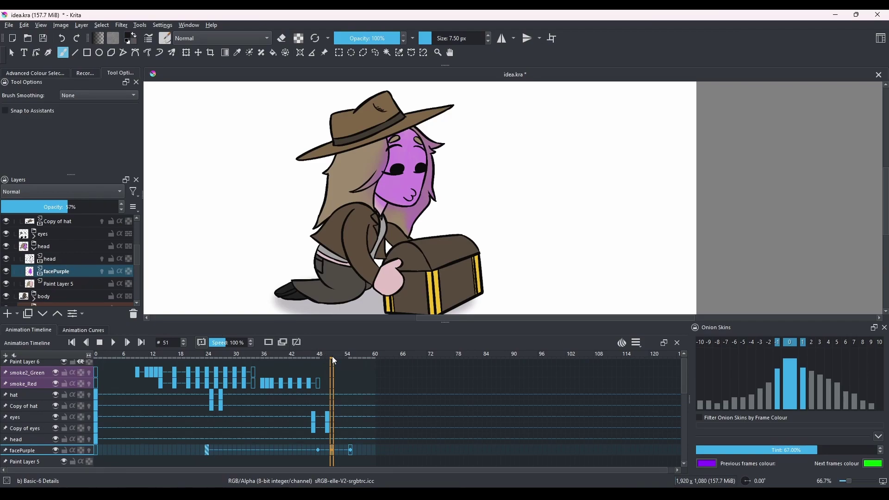
pyautogui.moveTo(332, 357); pyautogui.dragTo(351, 365)
# - Step frame by frame through the end of the fade, then return to frame 0
pyautogui.press('Right')
pyautogui.press('Right')
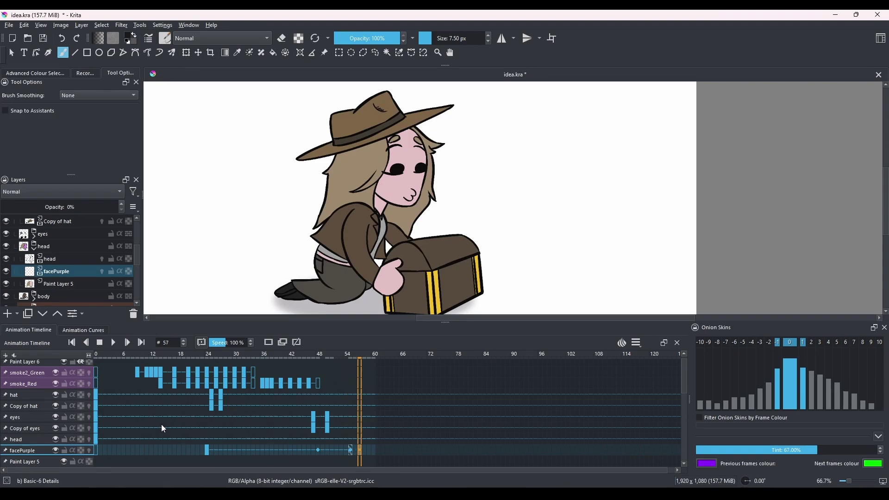
pyautogui.press('Left')
pyautogui.press('Left')
pyautogui.press('Left')
pyautogui.press('Left')
pyautogui.press('Left')
pyautogui.press('Left')
pyautogui.press('Right')
pyautogui.press('Right')
pyautogui.press('Right')
pyautogui.press('Right')
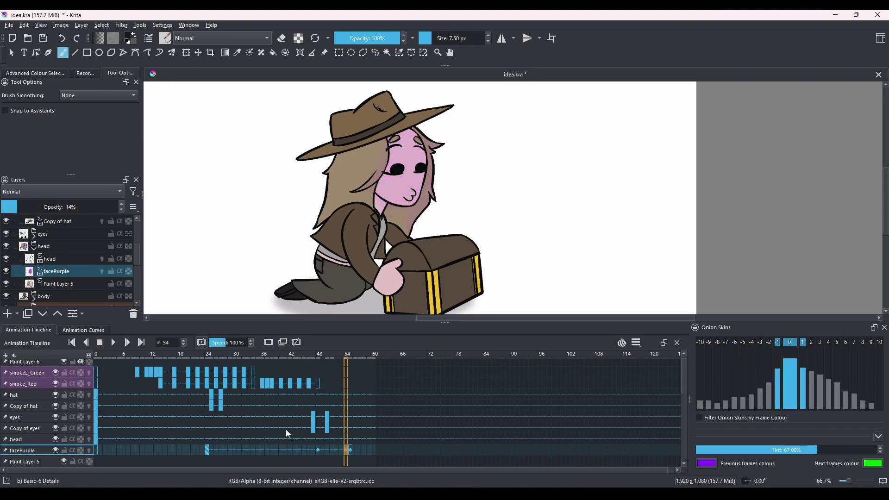
pyautogui.press('Right')
pyautogui.press('Right')
pyautogui.press('Right')
pyautogui.press('Right')
pyautogui.press('Right')
pyautogui.press('Right')
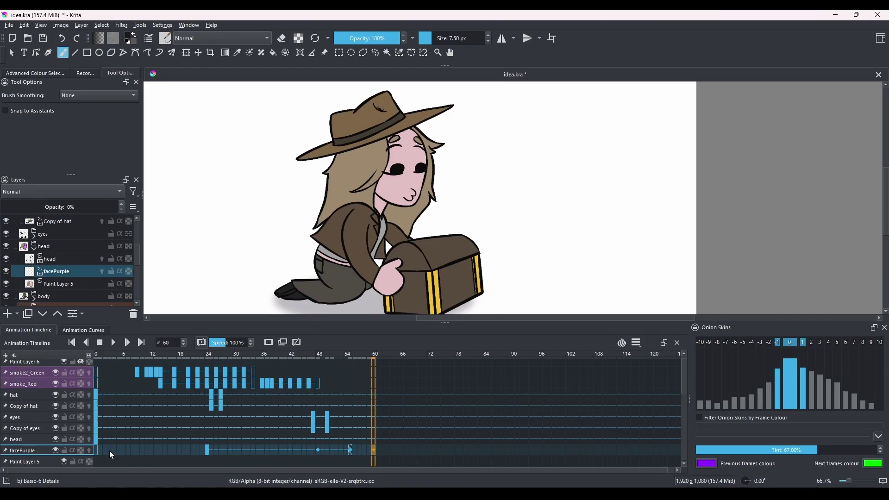
pyautogui.click(96, 449)
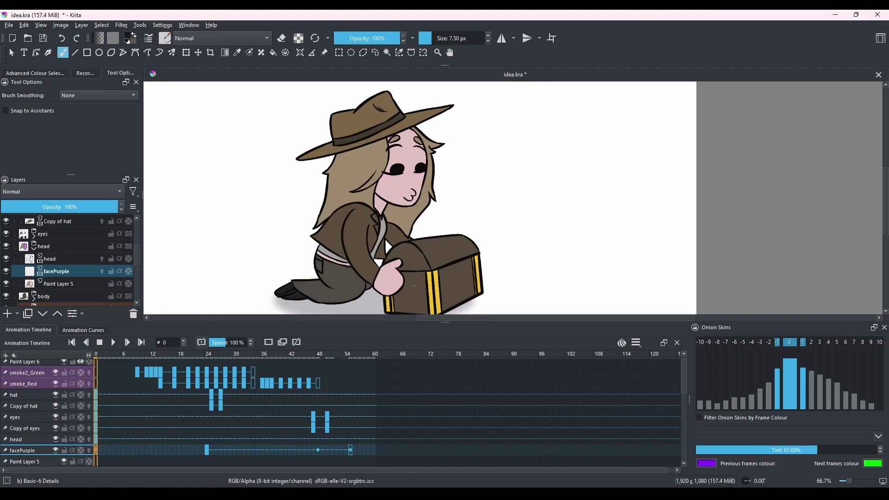
pyautogui.click(374, 450)
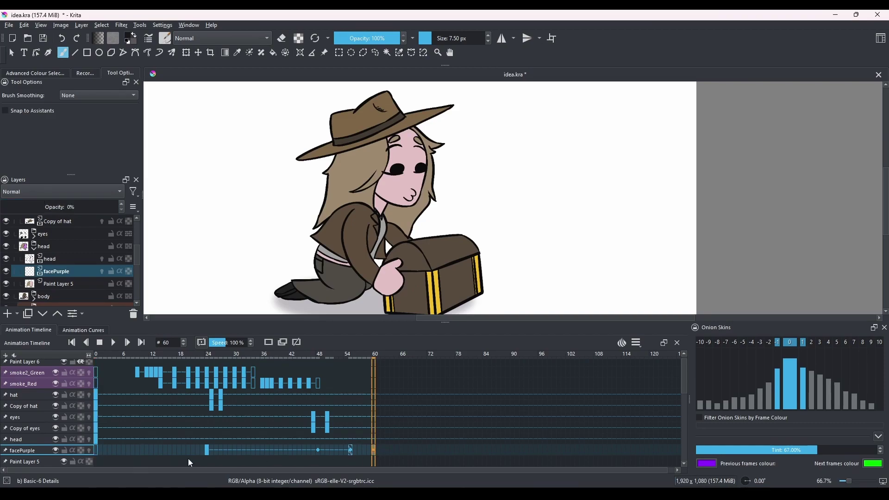
pyautogui.click(97, 452)
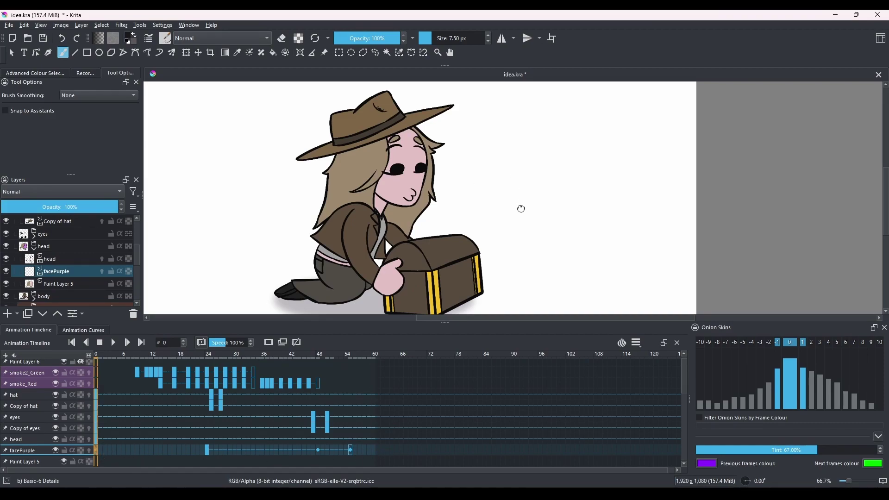
pyautogui.click(114, 343)
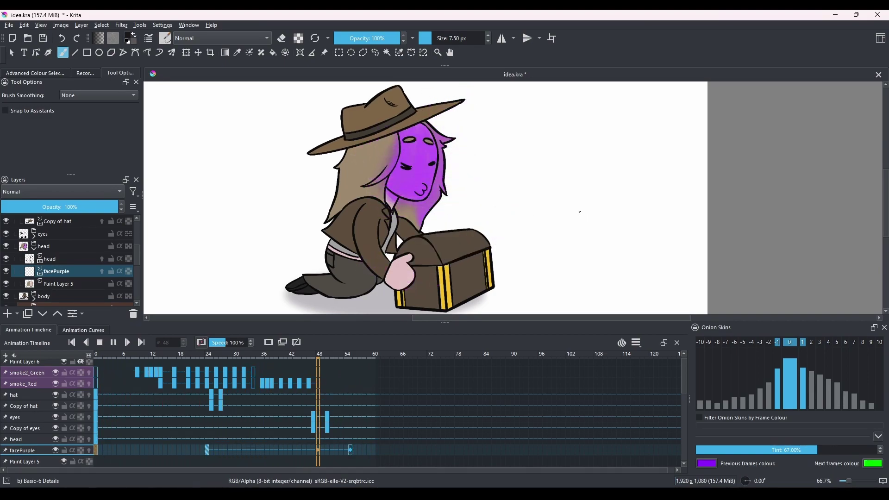
pyautogui.scroll(-1, 580, 212)
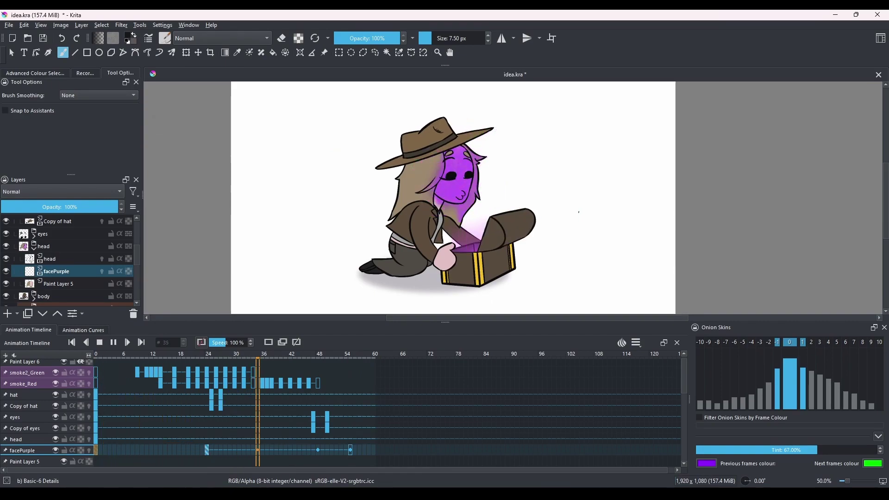
# - Stop playback and click through the Paint Layer 6, smoke2_Green and smoke_Red layers
pyautogui.click(114, 343)
pyautogui.scroll(5, 62, 266)
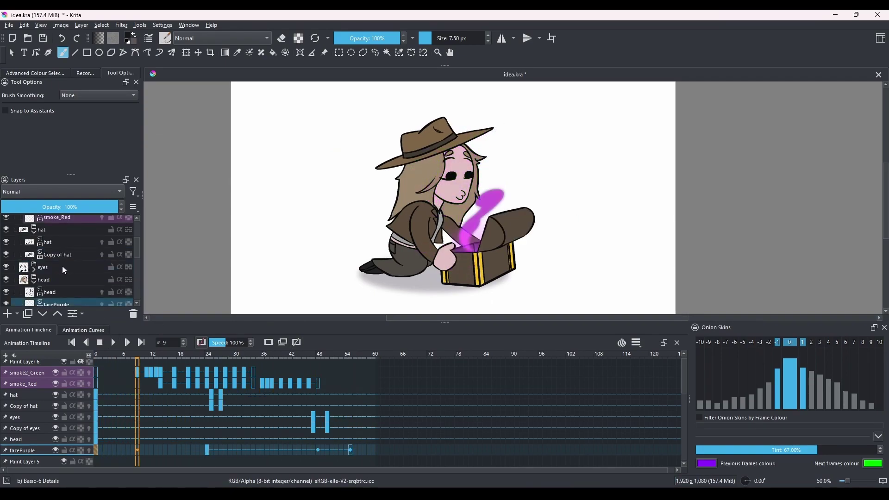
pyautogui.click(63, 259)
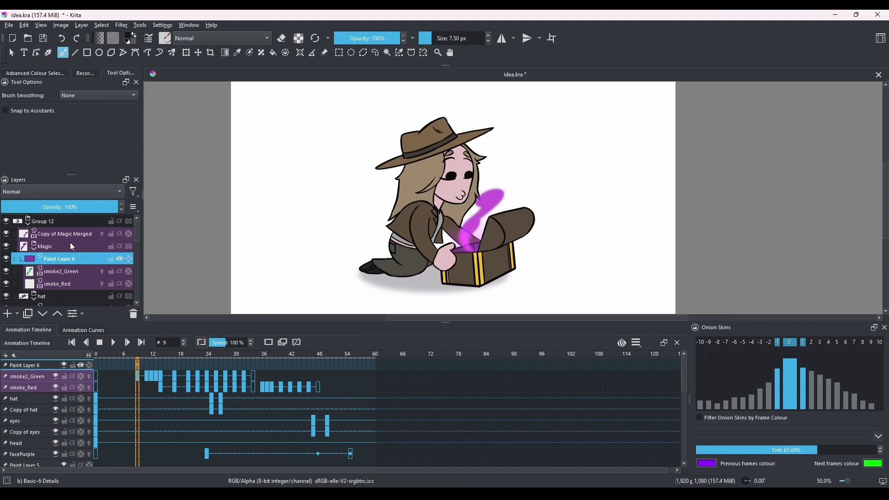
pyautogui.click(74, 272)
pyautogui.click(69, 285)
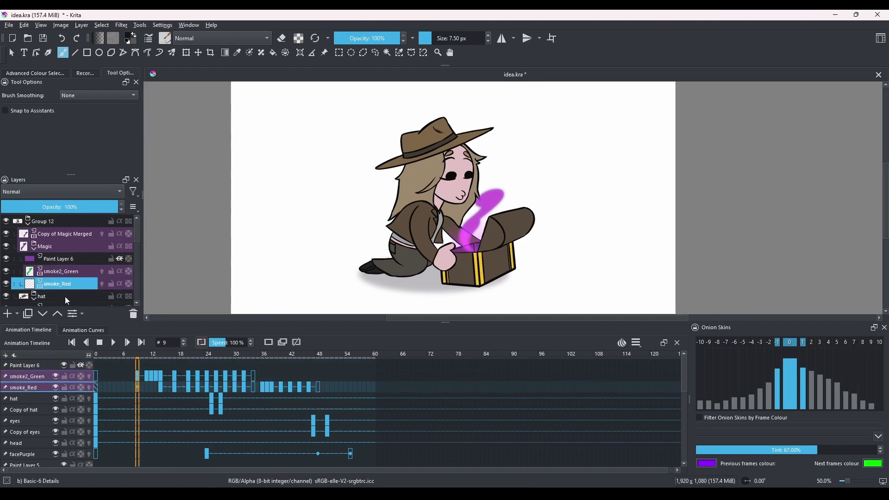
# - Select the Copy of Magic Merged layer, zoom in on the smoke, and open the Filter menu
pyautogui.click(58, 233)
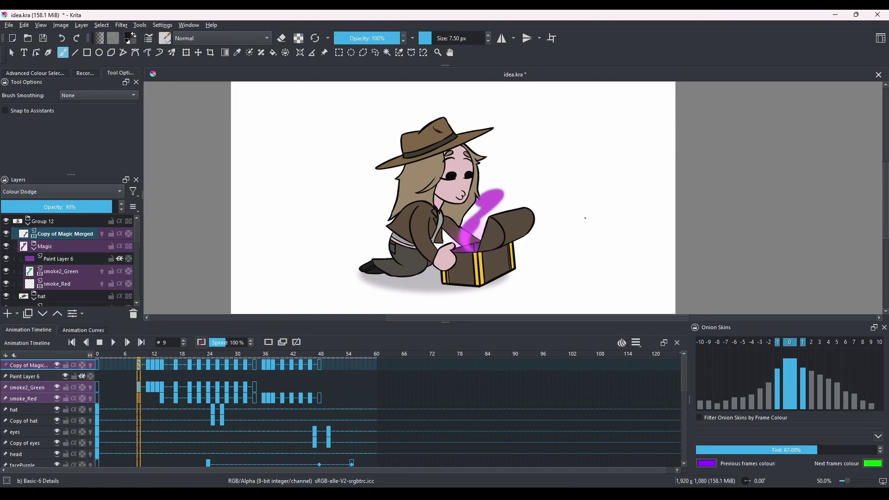
pyautogui.scroll(3, 479, 189)
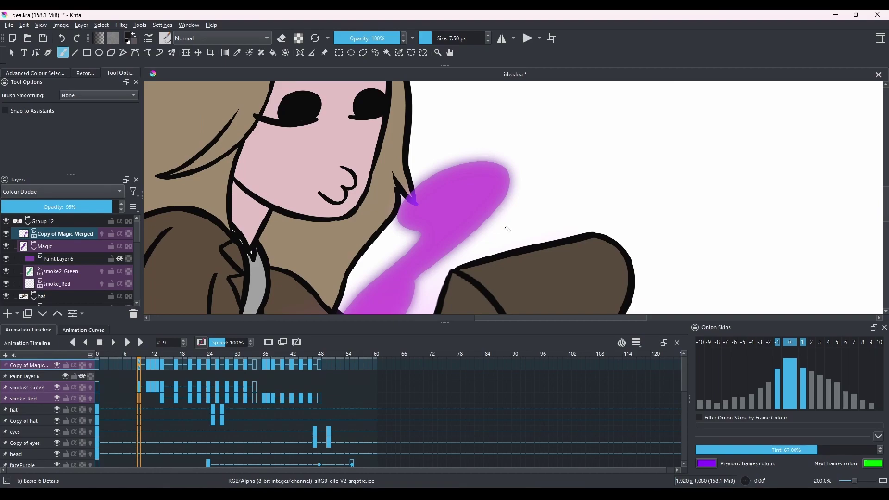
pyautogui.click(122, 26)
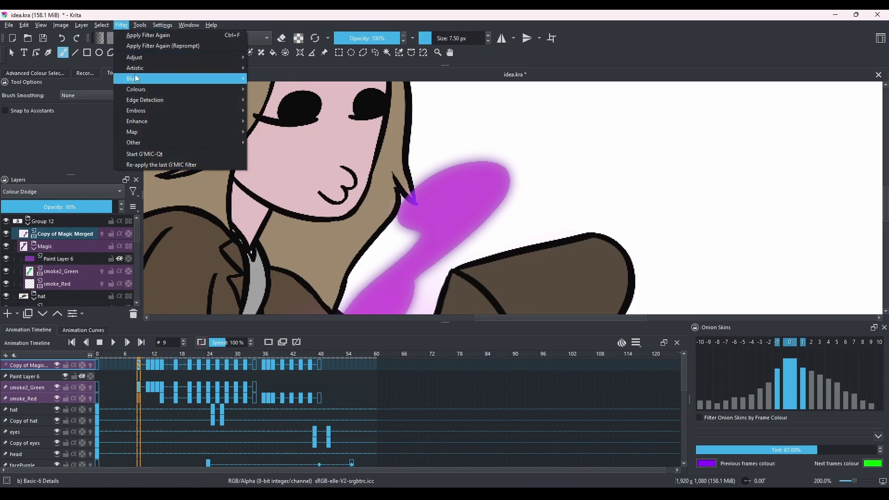
pyautogui.moveTo(143, 78)
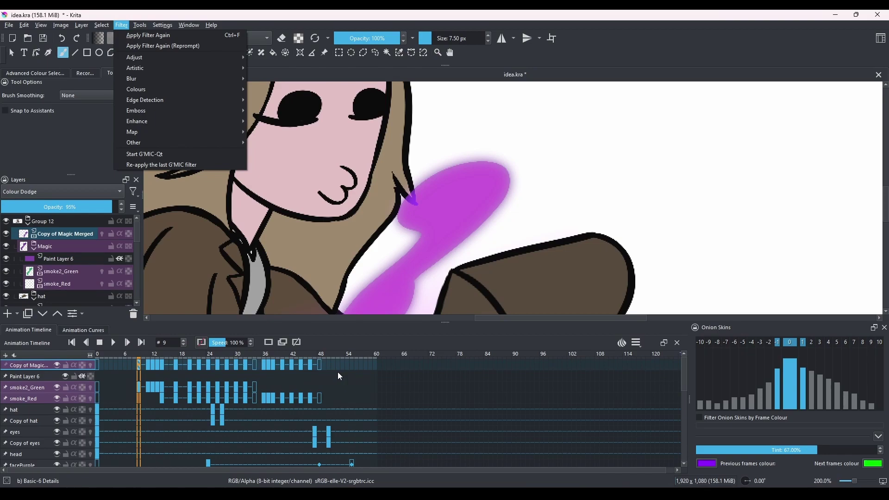
pyautogui.click(57, 236)
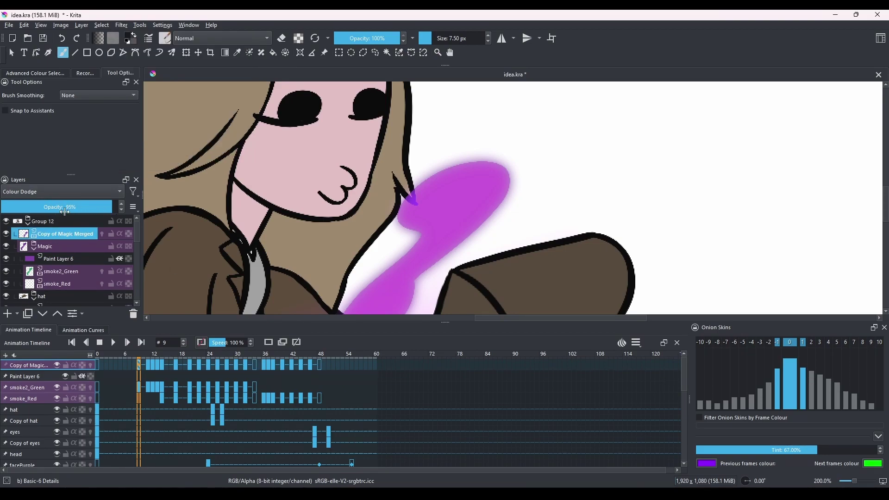
pyautogui.click(17, 197)
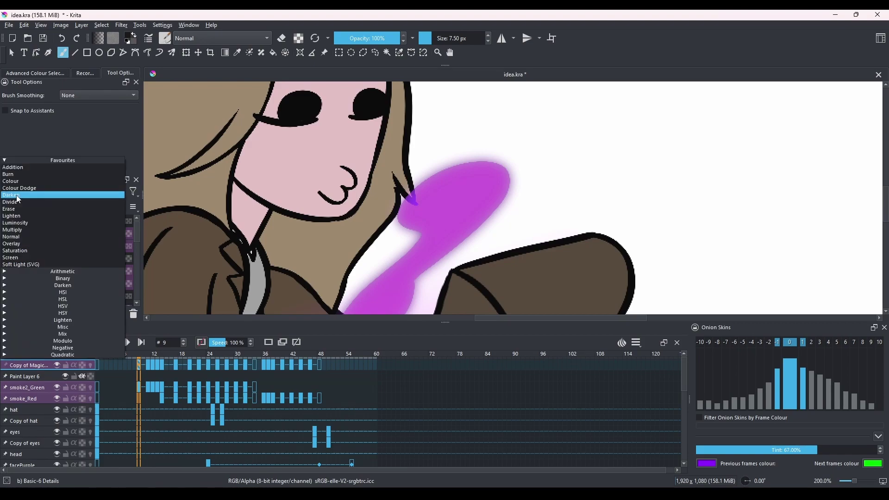
pyautogui.click(26, 189)
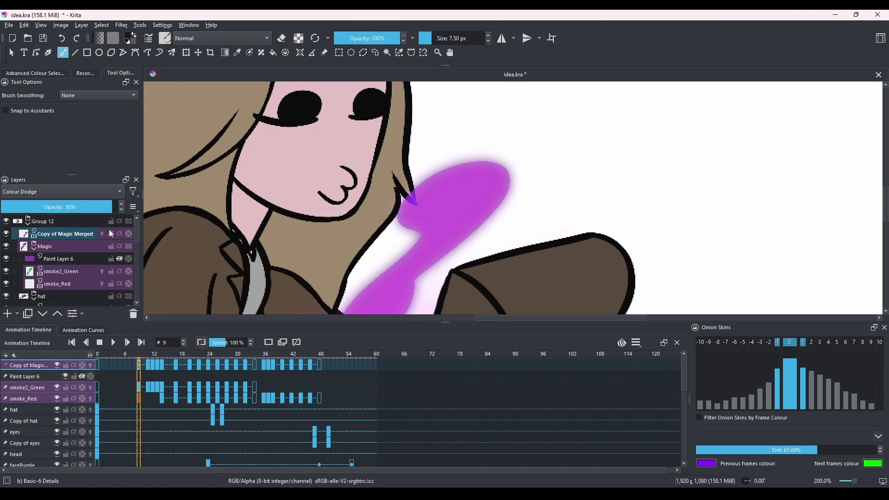
pyautogui.scroll(-10, 55, 278)
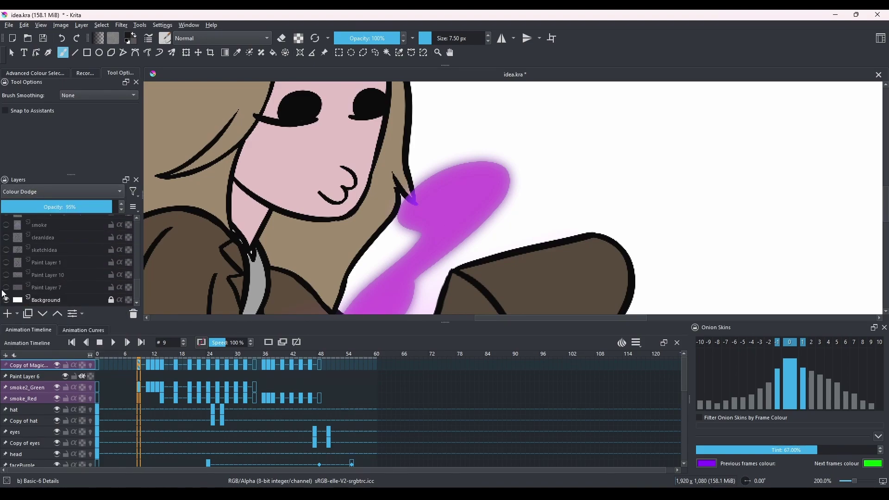
# - Make the dark Paint Layer 7 background visible, zoom out to 50%, and scrub through the smoke frames
pyautogui.click(6, 288)
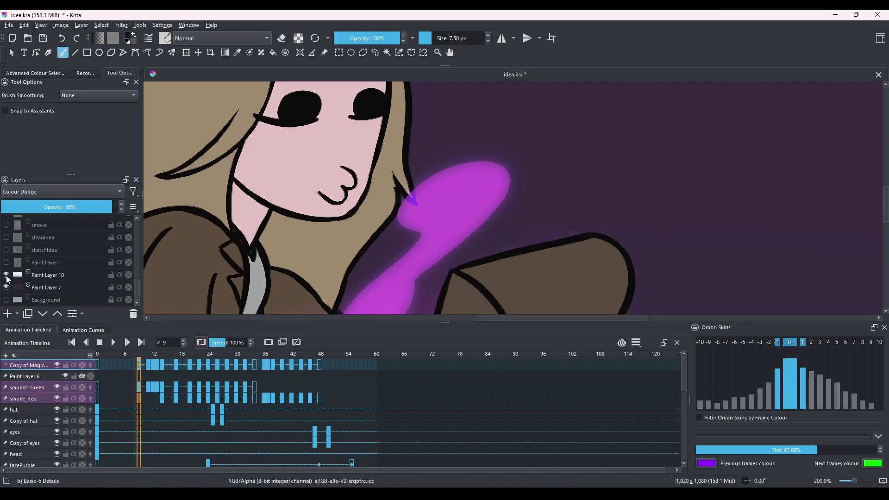
pyautogui.press('-')
pyautogui.press('-')
pyautogui.press('-')
pyautogui.press('-')
pyautogui.press('-')
pyautogui.press('=')
pyautogui.press('=')
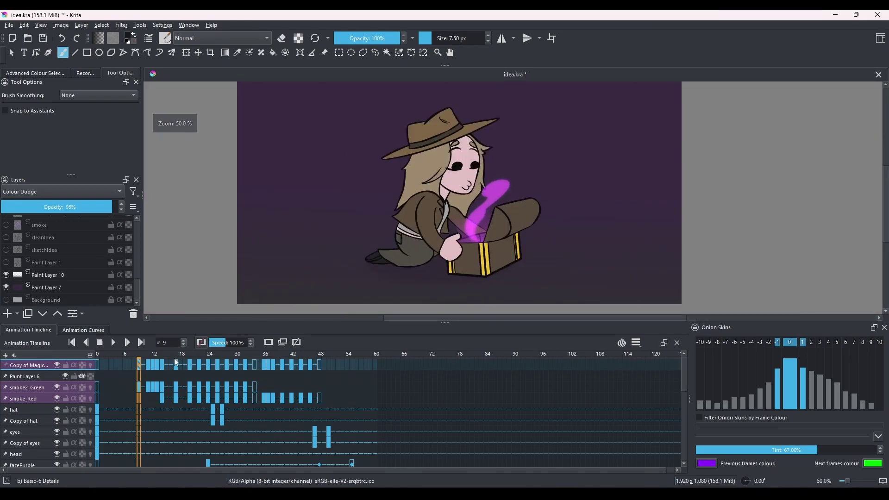
pyautogui.moveTo(176, 362); pyautogui.dragTo(234, 366)
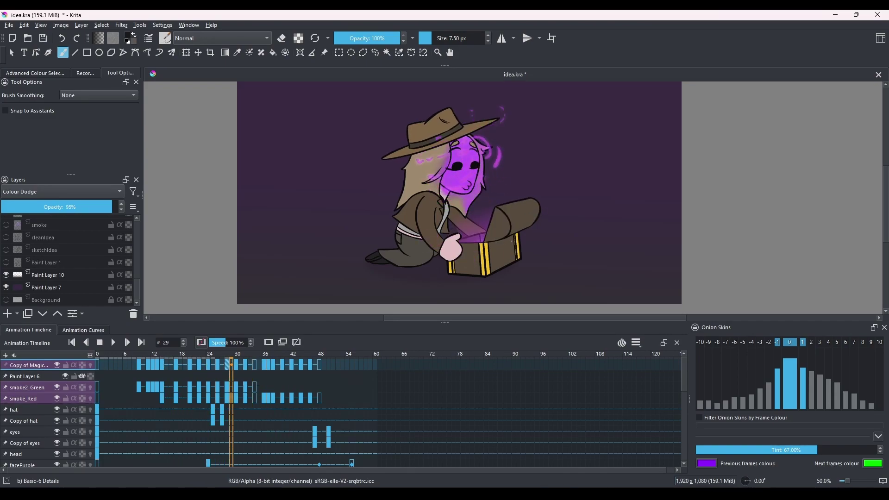
pyautogui.moveTo(554, 212); pyautogui.dragTo(528, 231)
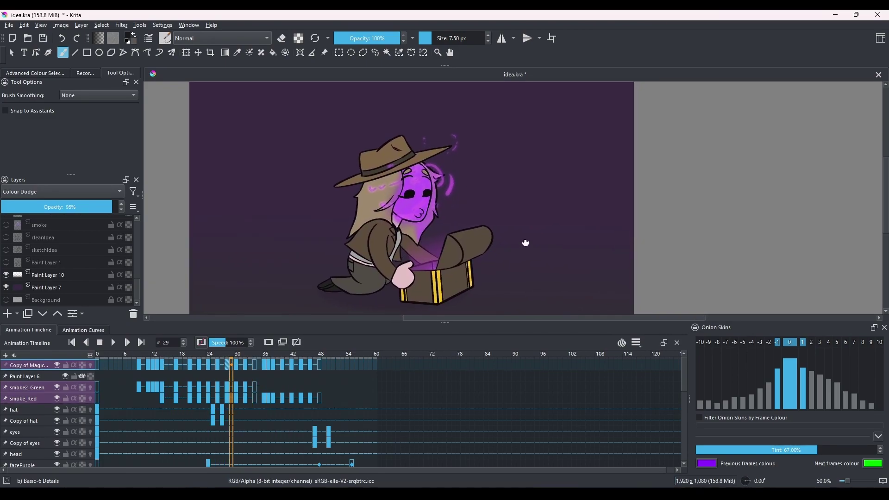